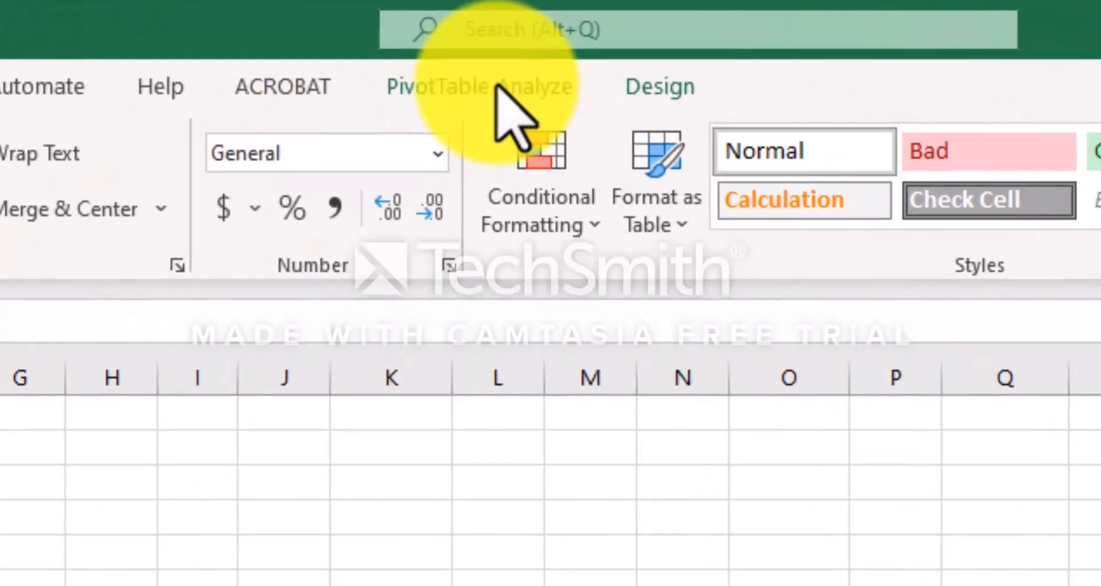
# Insert a clustered column PivotChart based on the PivotTable
pyautogui.click(489, 27)
pyautogui.click(496, 86)
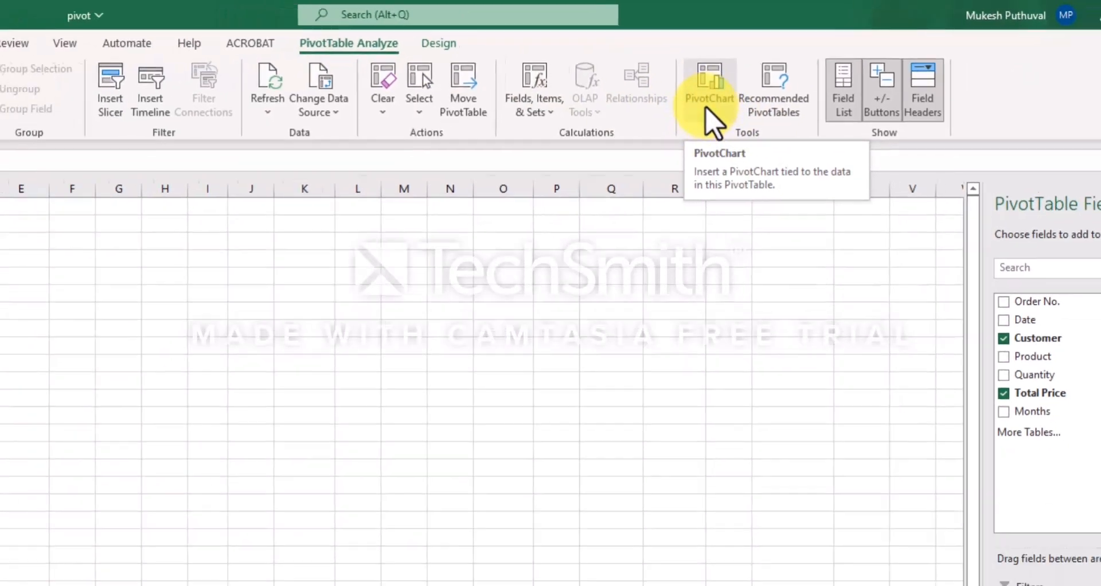
pyautogui.click(687, 114)
pyautogui.moveTo(597, 147); pyautogui.dragTo(479, 172)
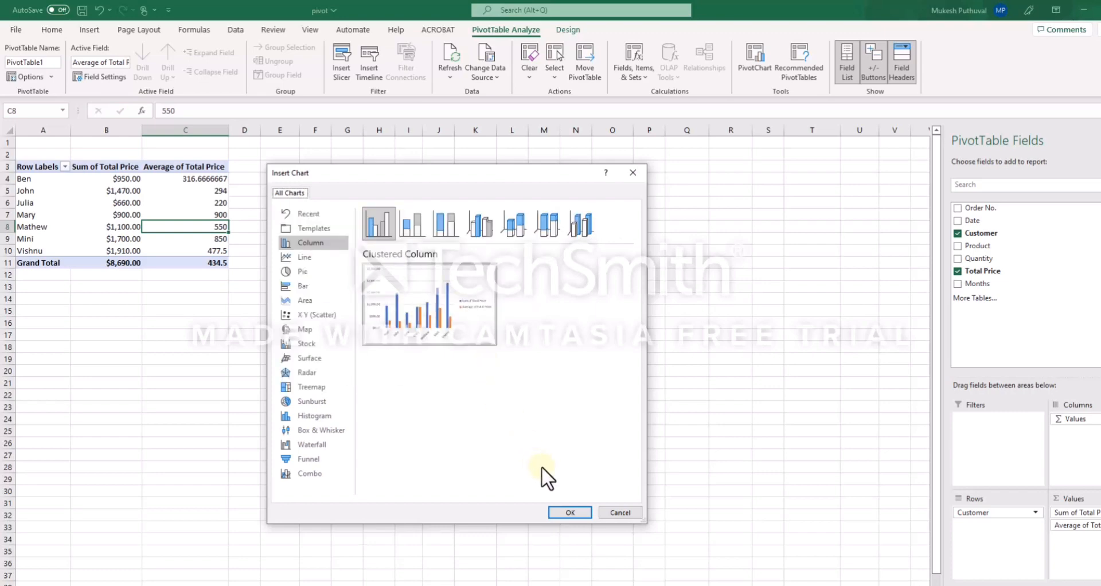
pyautogui.click(569, 512)
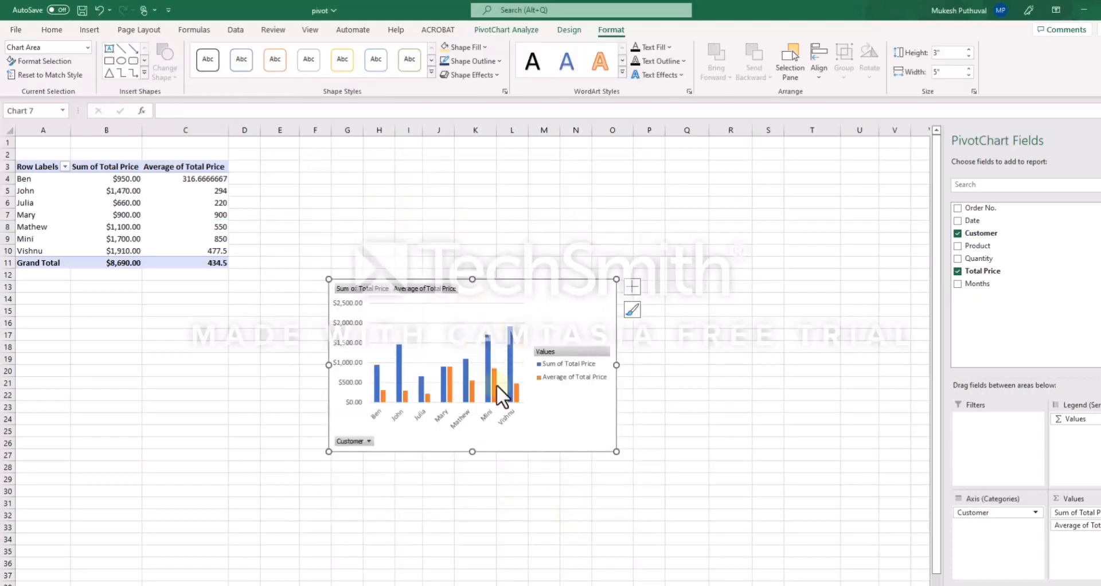
# Enlarge the chart to about 4.61" high and 6.98" wide
pyautogui.moveTo(328, 280); pyautogui.dragTo(272, 186)
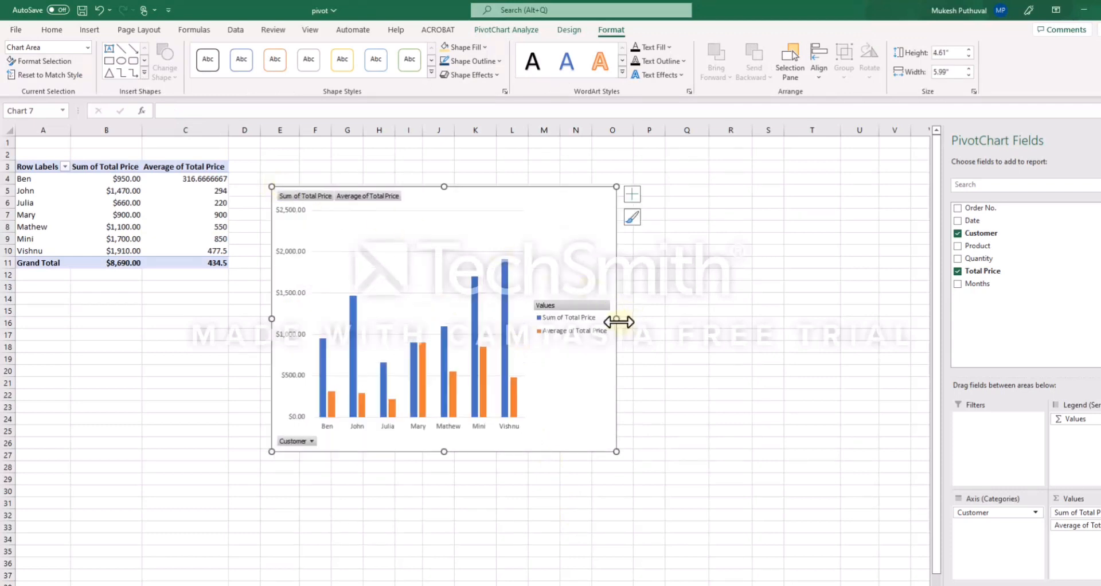
pyautogui.moveTo(617, 319); pyautogui.dragTo(673, 317)
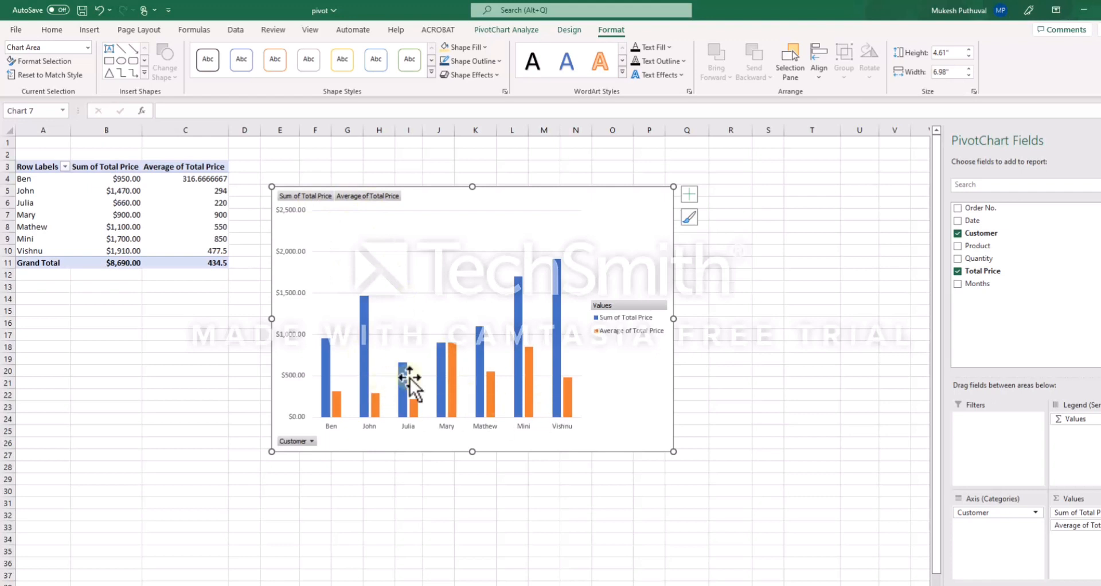
# Filter the chart's Customer field to show only Julia
pyautogui.click(311, 439)
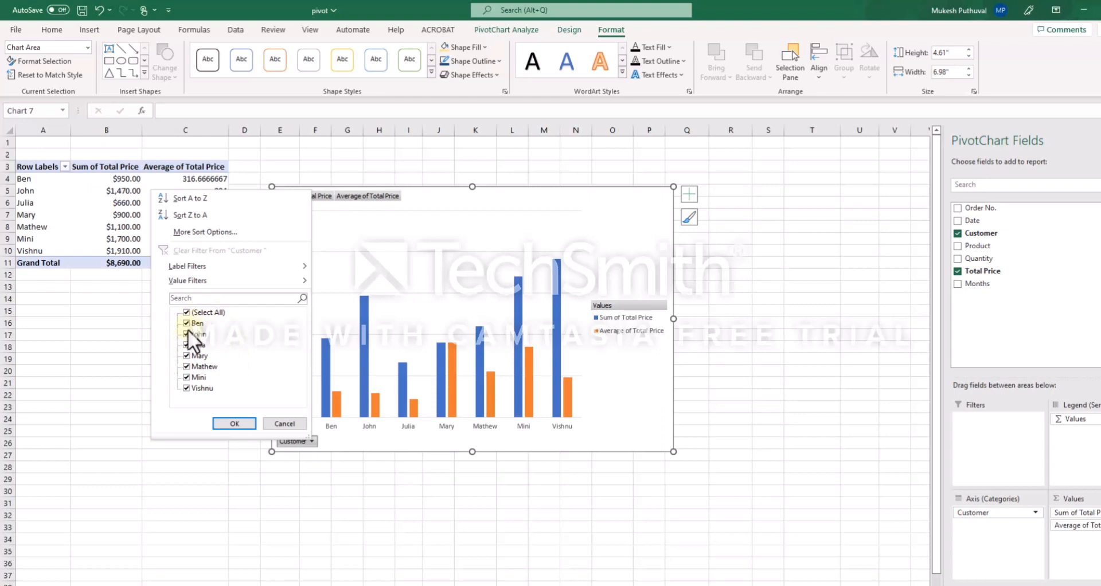
pyautogui.click(186, 312)
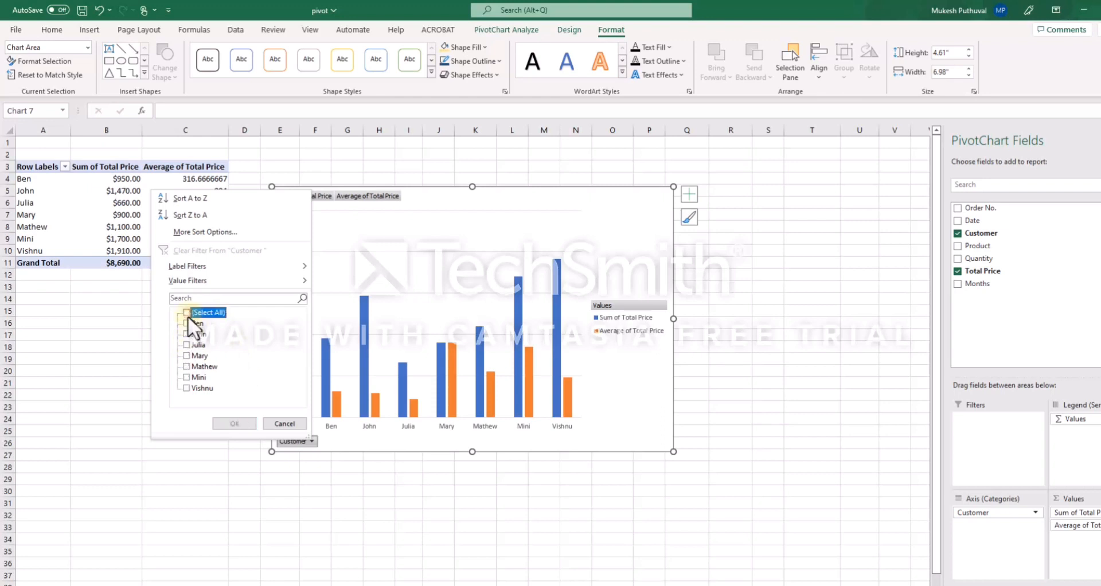
pyautogui.click(186, 344)
pyautogui.click(235, 424)
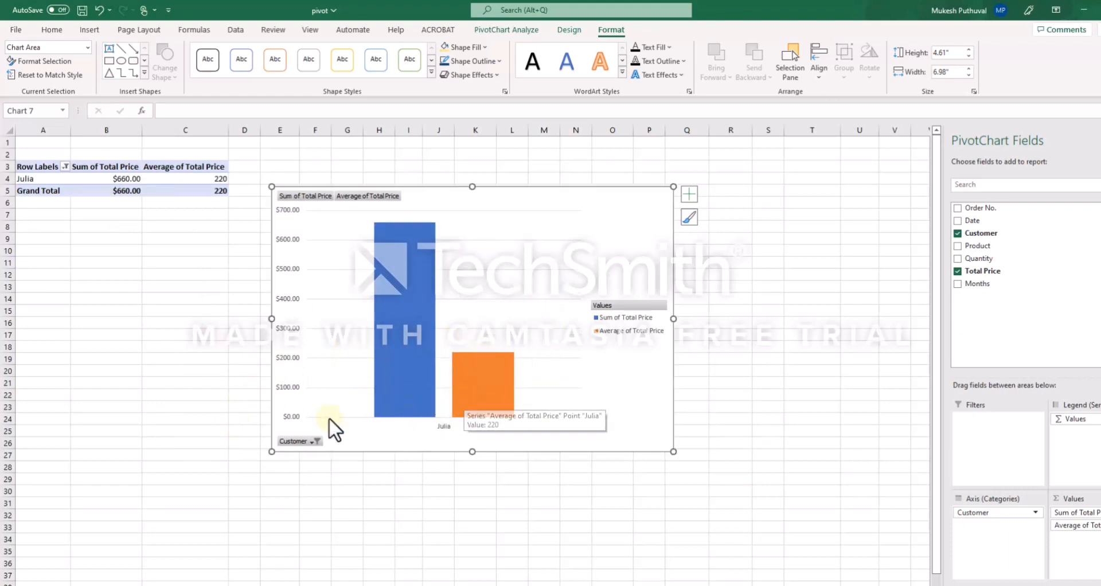
# Restore all customers in the chart's Customer filter
pyautogui.click(314, 441)
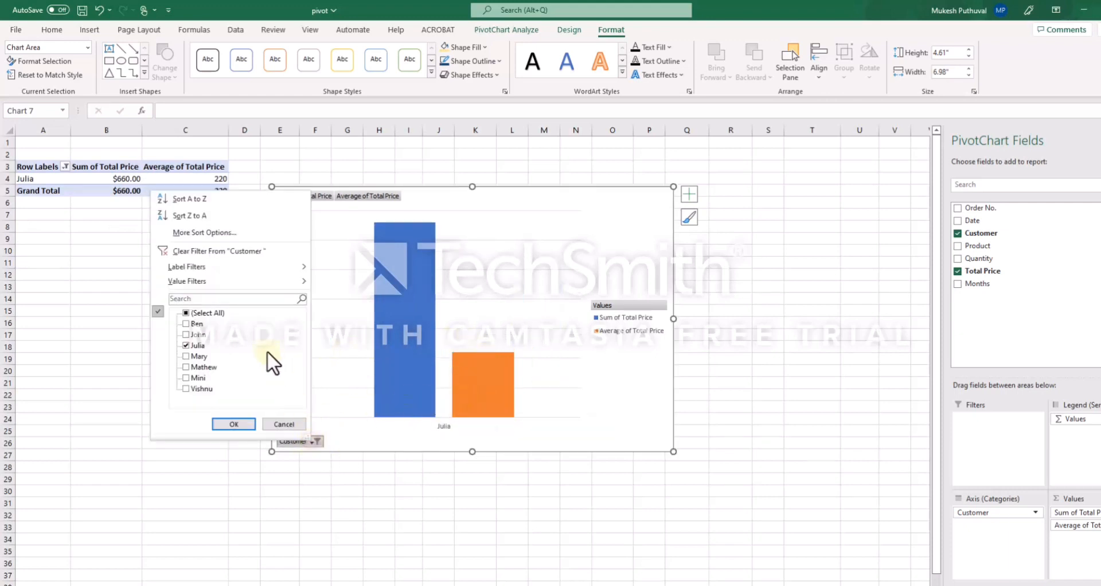
pyautogui.click(185, 312)
pyautogui.click(234, 424)
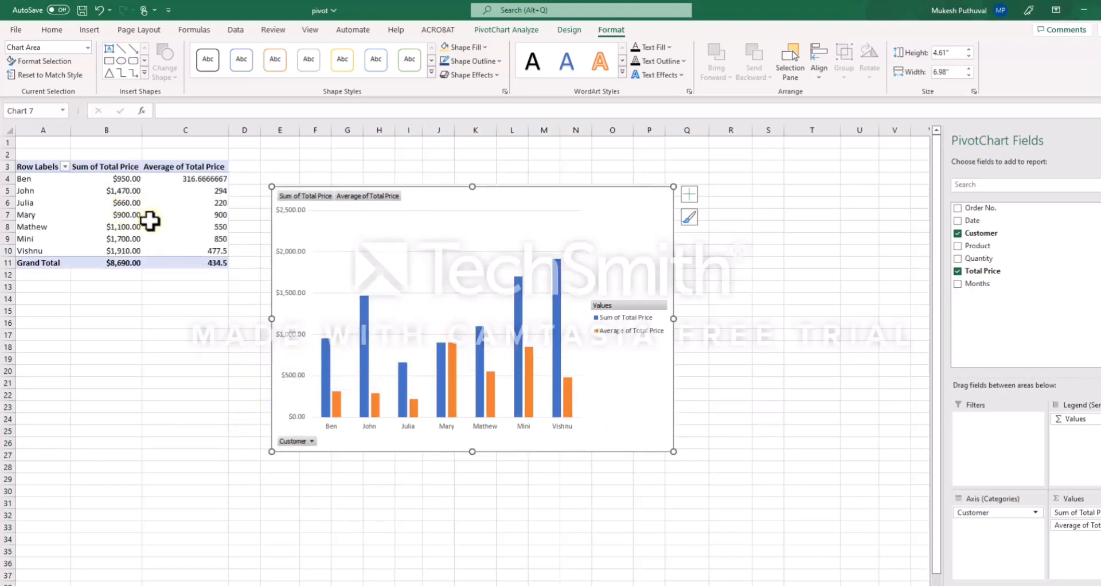
# Remove the Average of Total Price field from the chart's values
pyautogui.moveTo(168, 207)
pyautogui.moveTo(1075, 525); pyautogui.dragTo(802, 451)
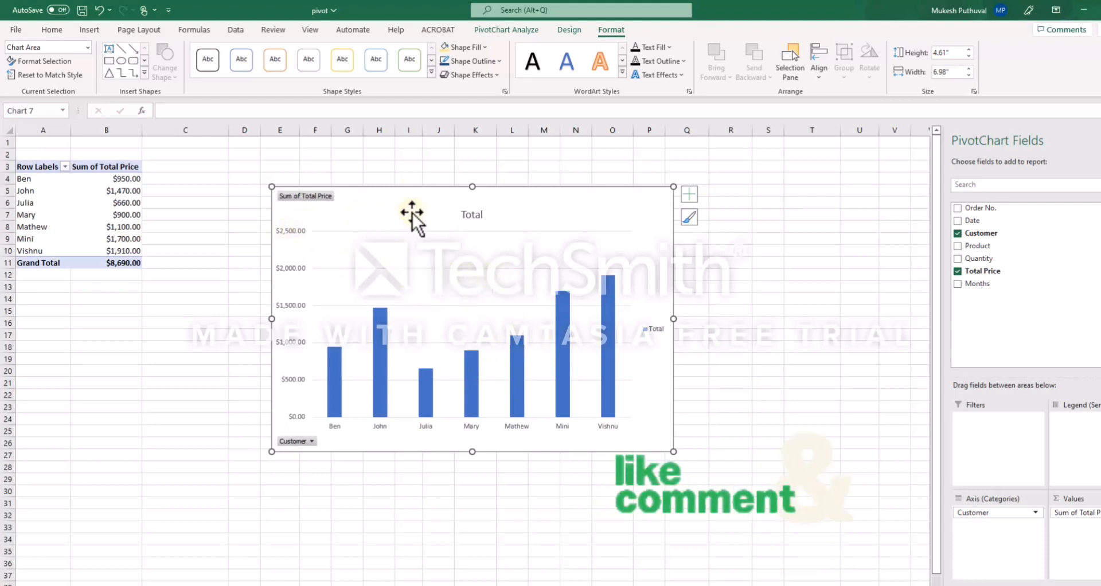
pyautogui.click(687, 195)
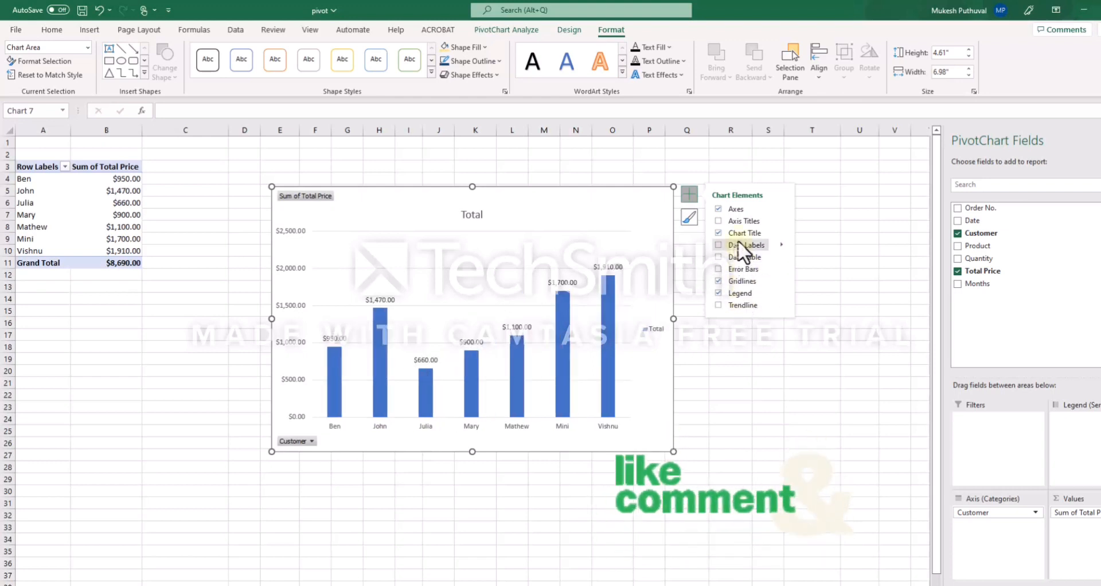
# Change the chart's colors to the third colorful palette
pyautogui.click(689, 217)
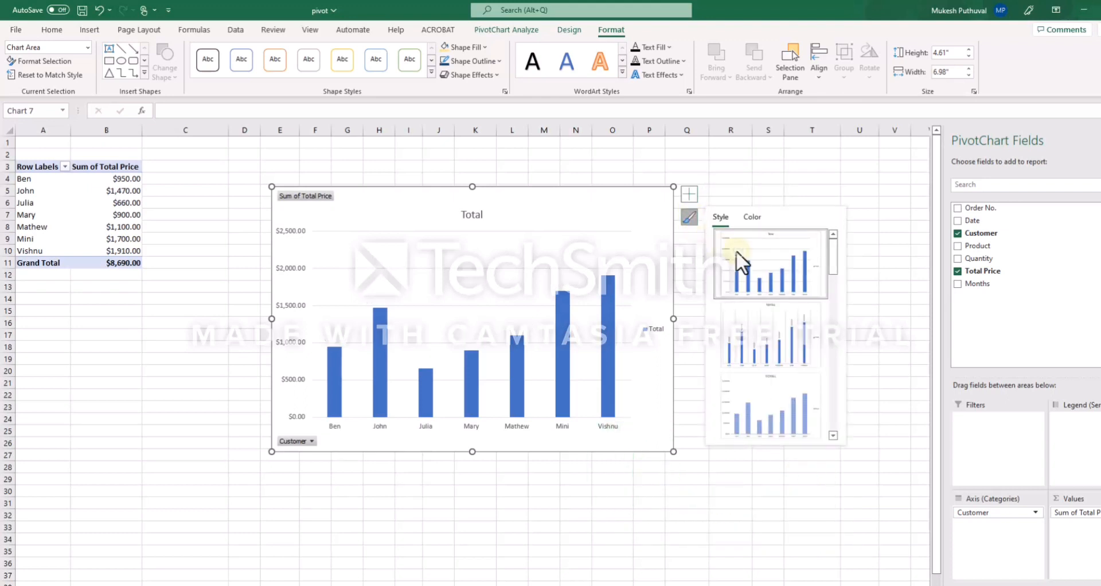
pyautogui.scroll(-2, 758, 265)
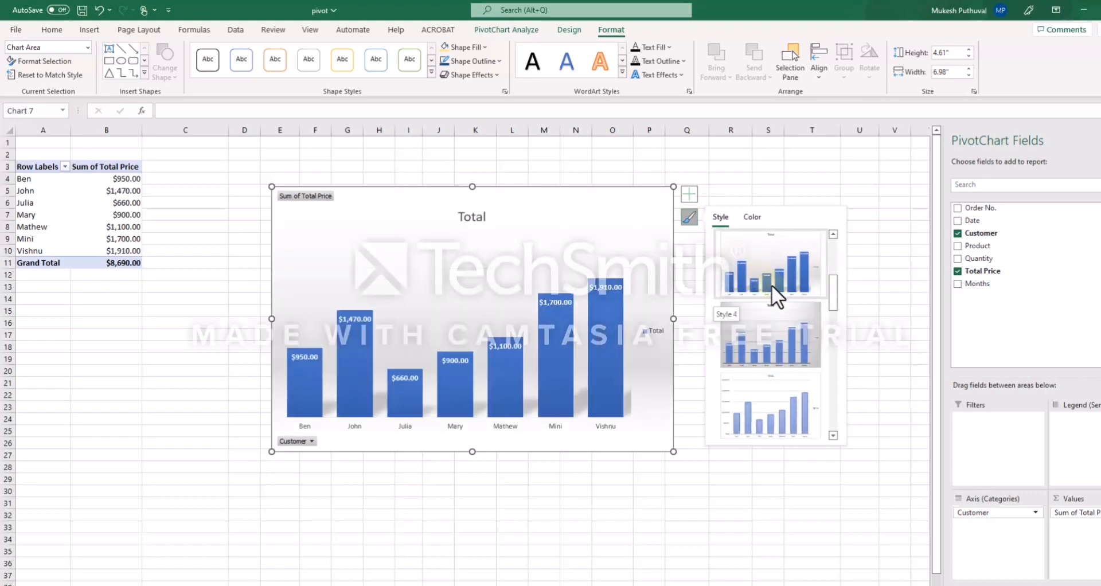
pyautogui.scroll(-3, 777, 336)
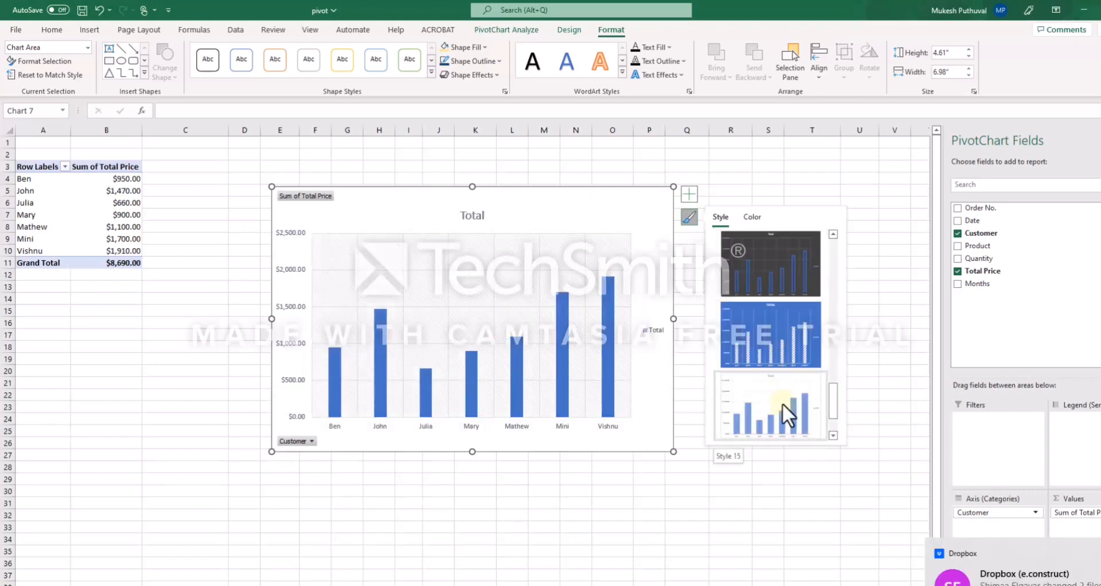
pyautogui.click(751, 217)
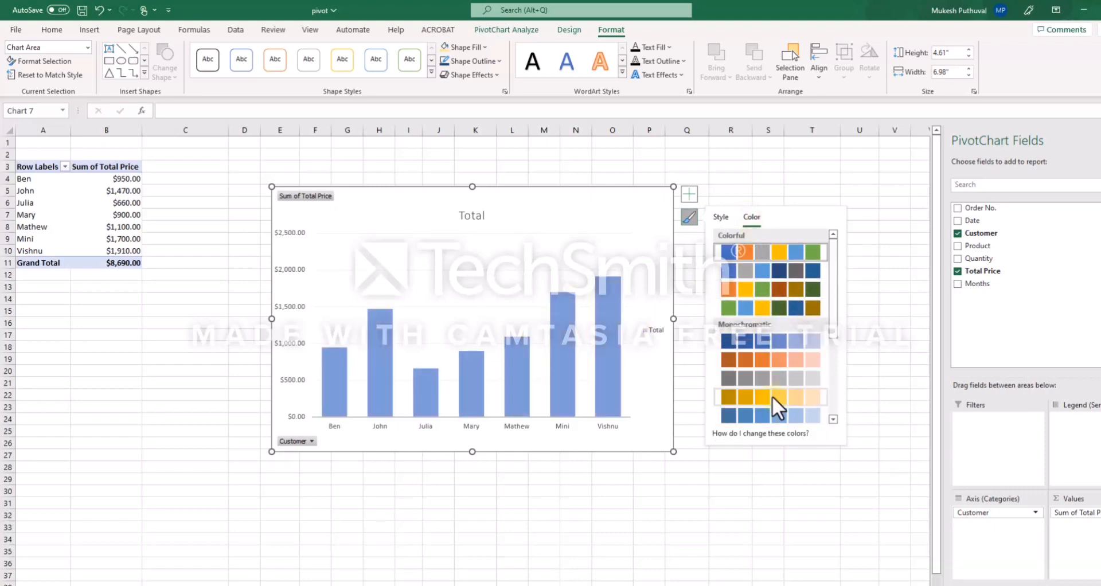
pyautogui.click(731, 288)
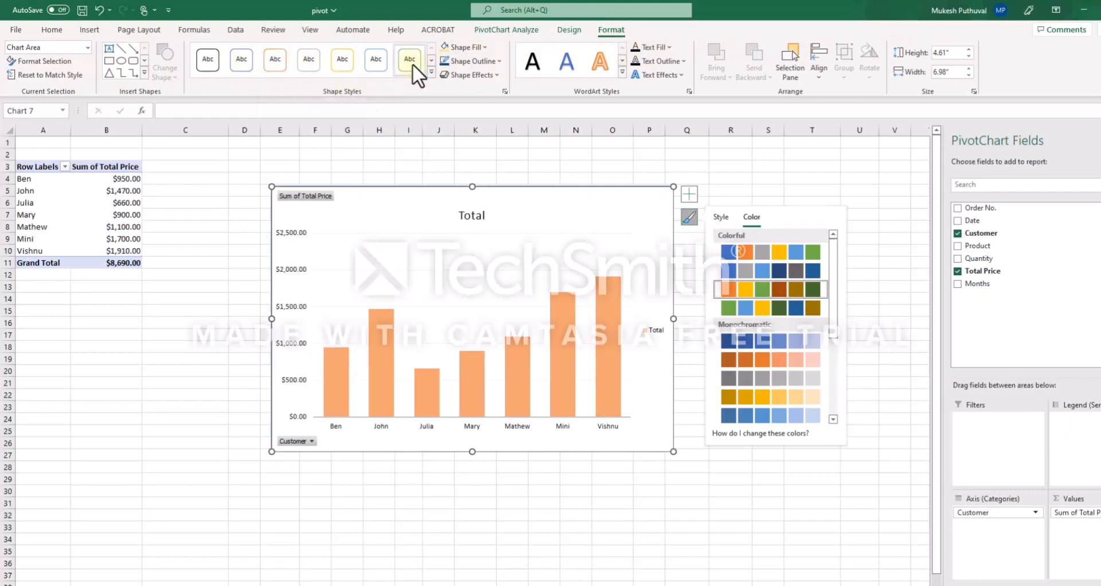
# Fill the chart area with Gold, Accent 4, Lighter 60% and give it a theme-colour outline
pyautogui.click(484, 48)
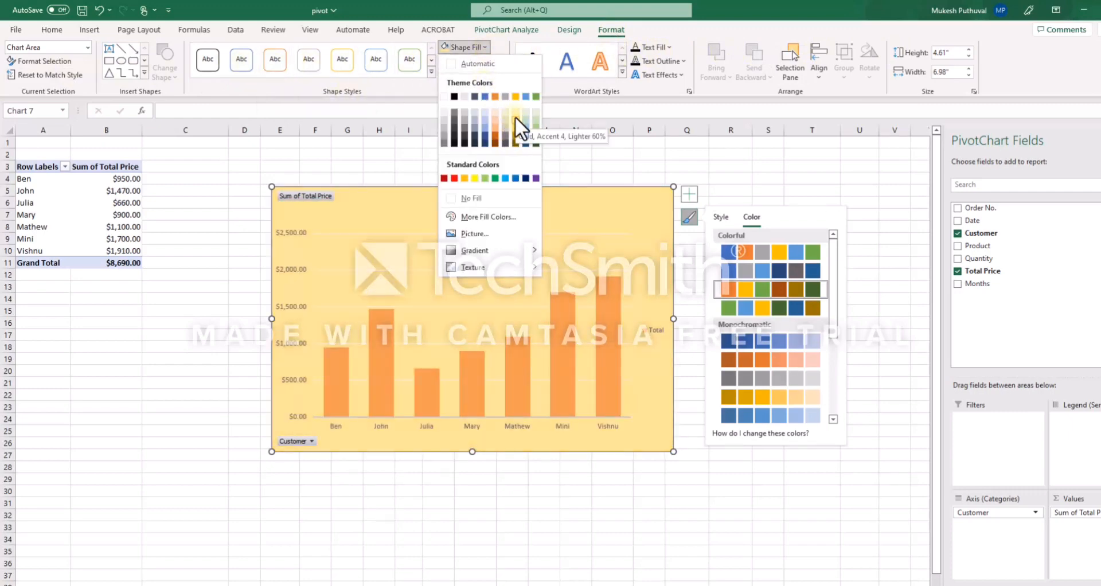
pyautogui.click(516, 111)
pyautogui.click(495, 61)
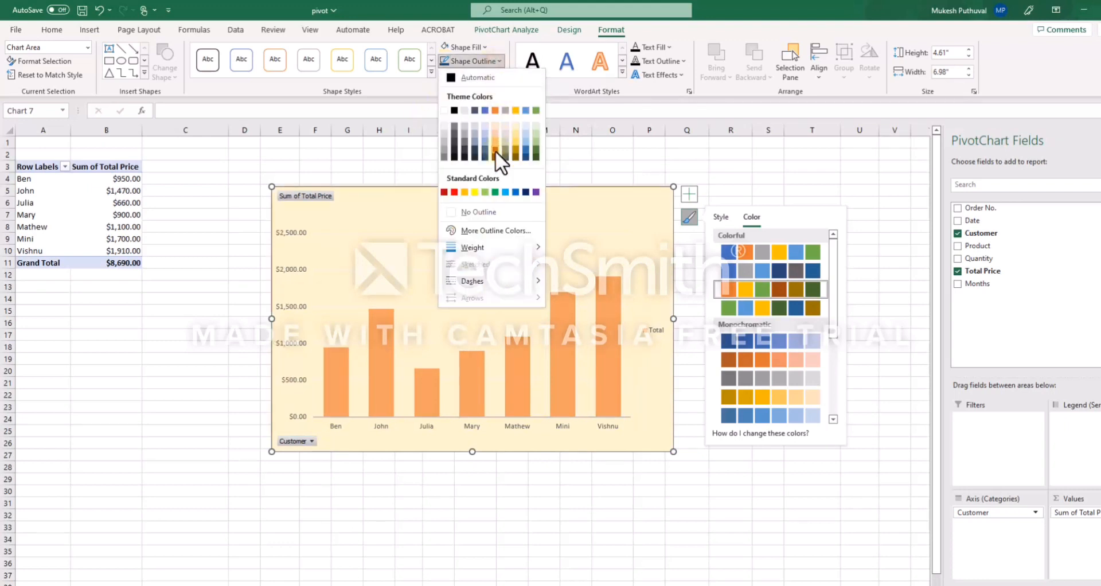
pyautogui.click(484, 158)
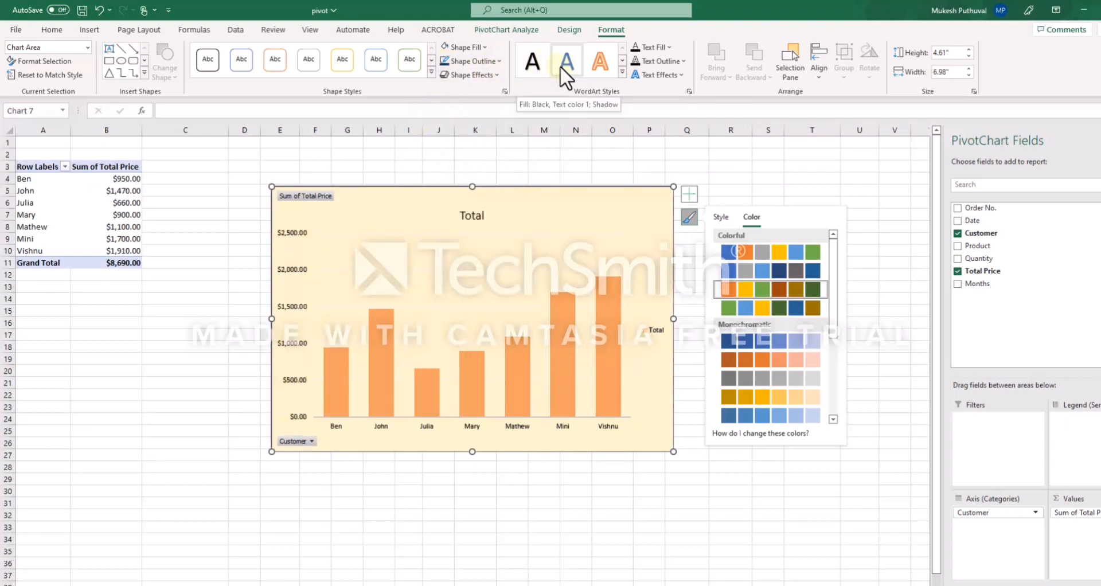
# Apply a WordArt style to the chart text and set the text fill to red
pyautogui.click(622, 72)
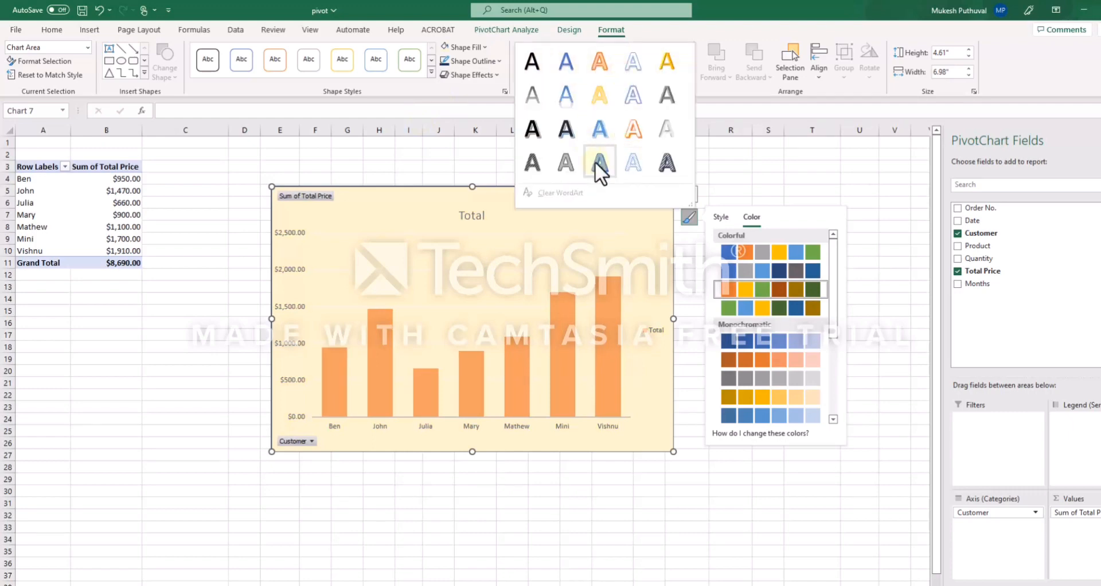
pyautogui.click(668, 160)
pyautogui.click(668, 47)
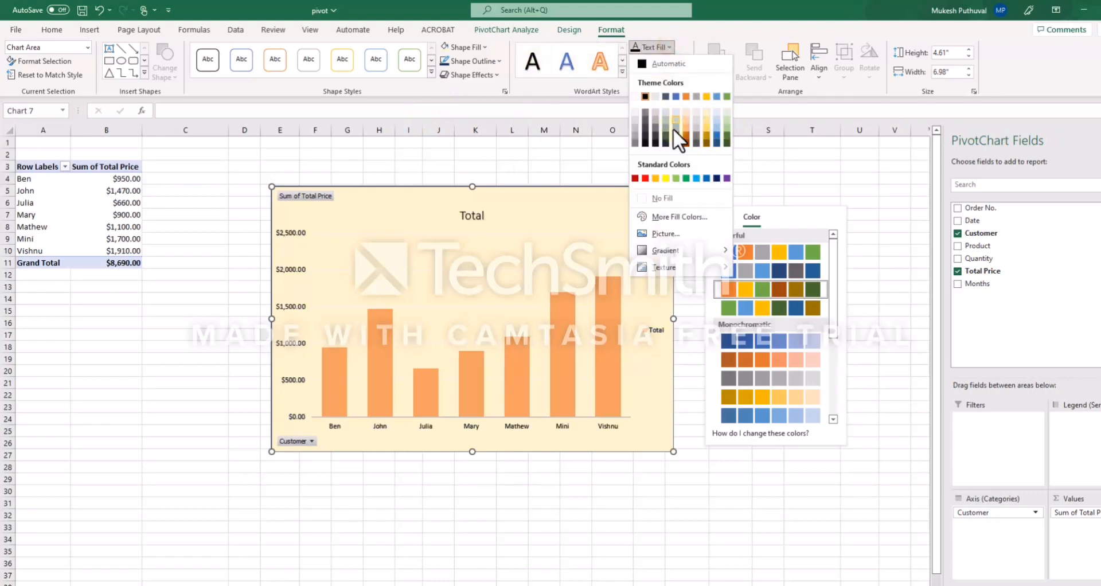
pyautogui.click(645, 178)
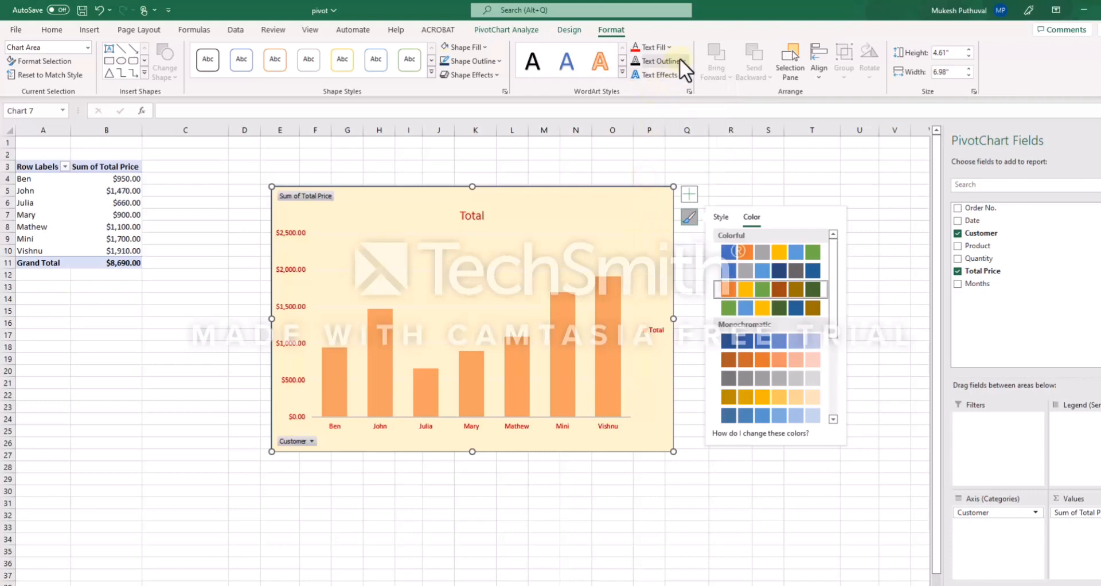
pyautogui.click(680, 76)
pyautogui.moveTo(671, 138)
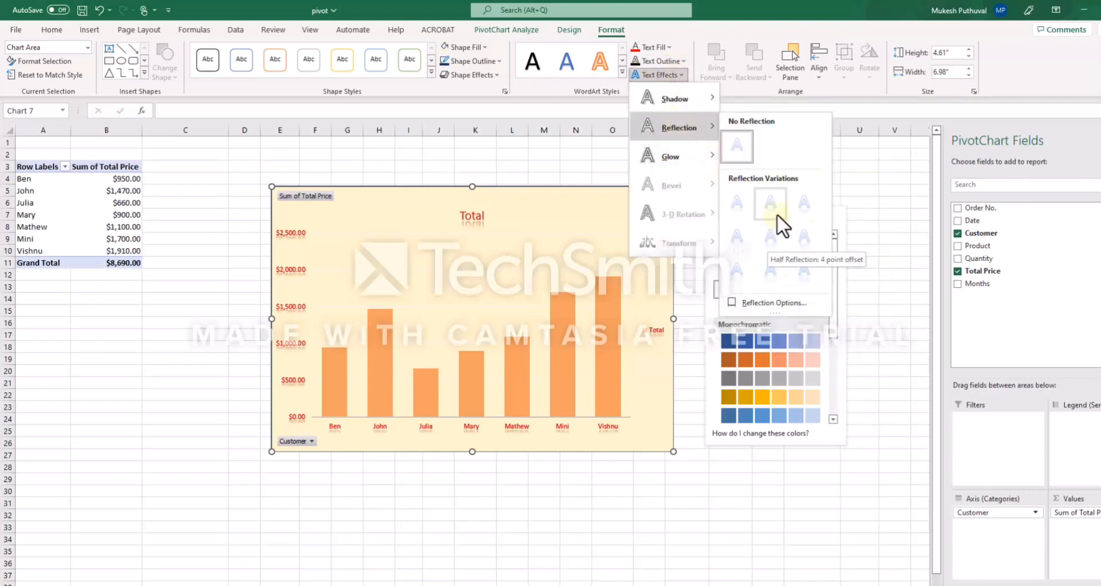
pyautogui.click(882, 162)
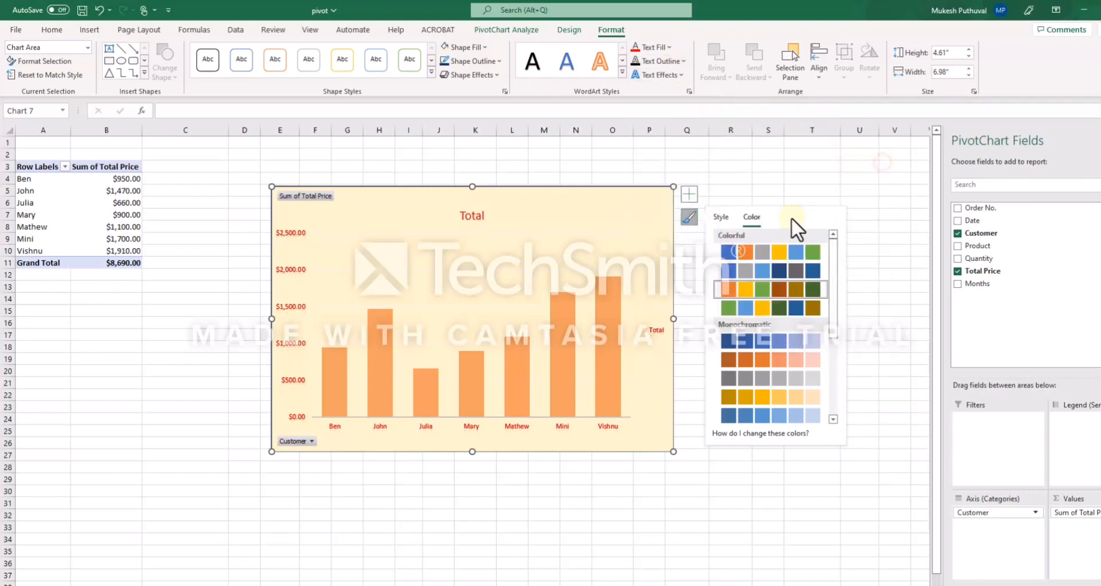
pyautogui.click(791, 164)
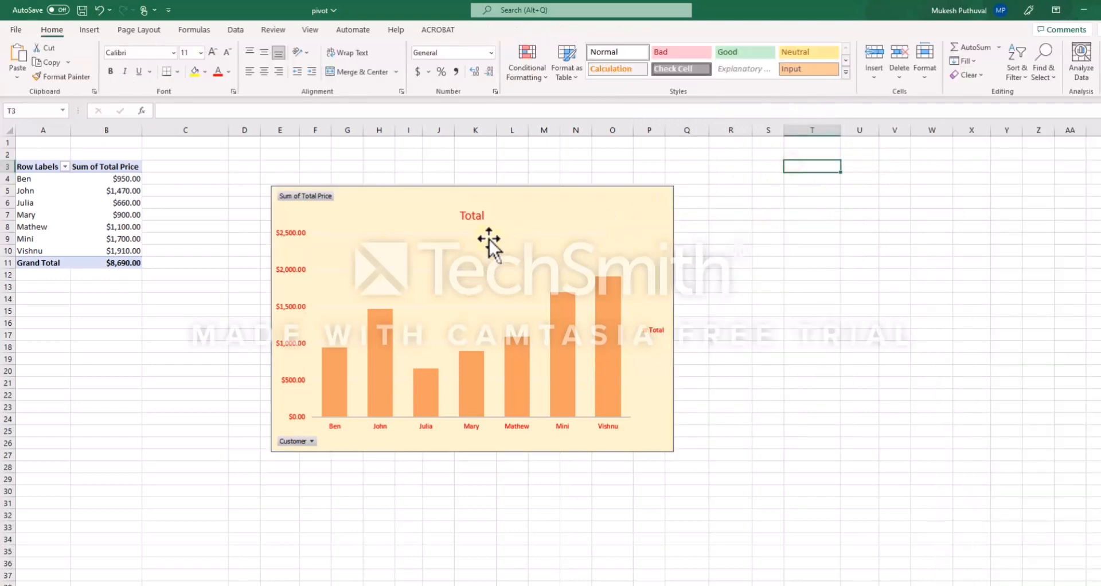
# Change the chart type to 3-D Clustered Column
pyautogui.click(506, 277)
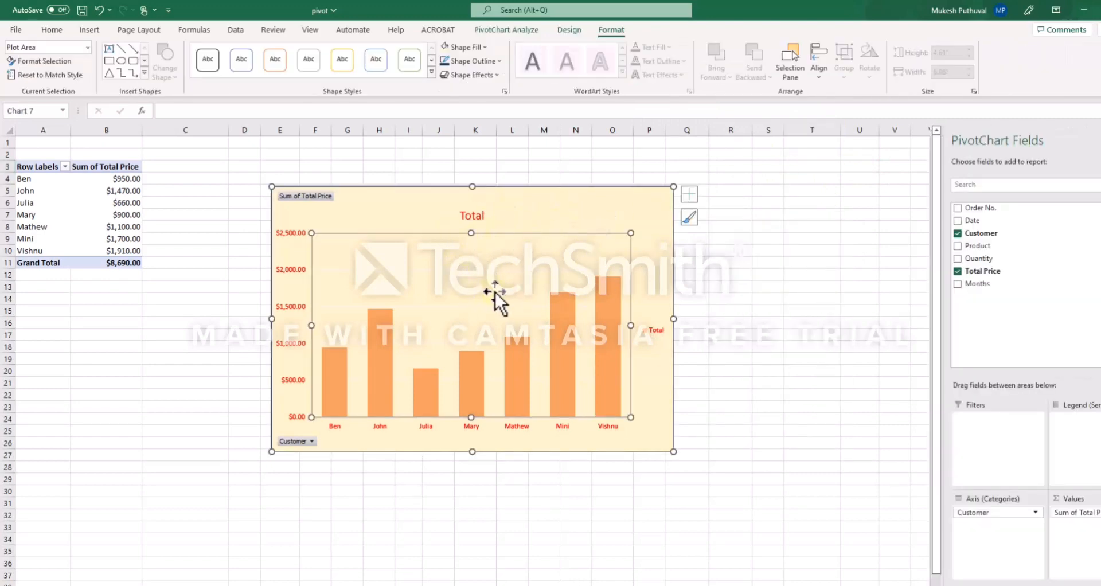
pyautogui.click(568, 30)
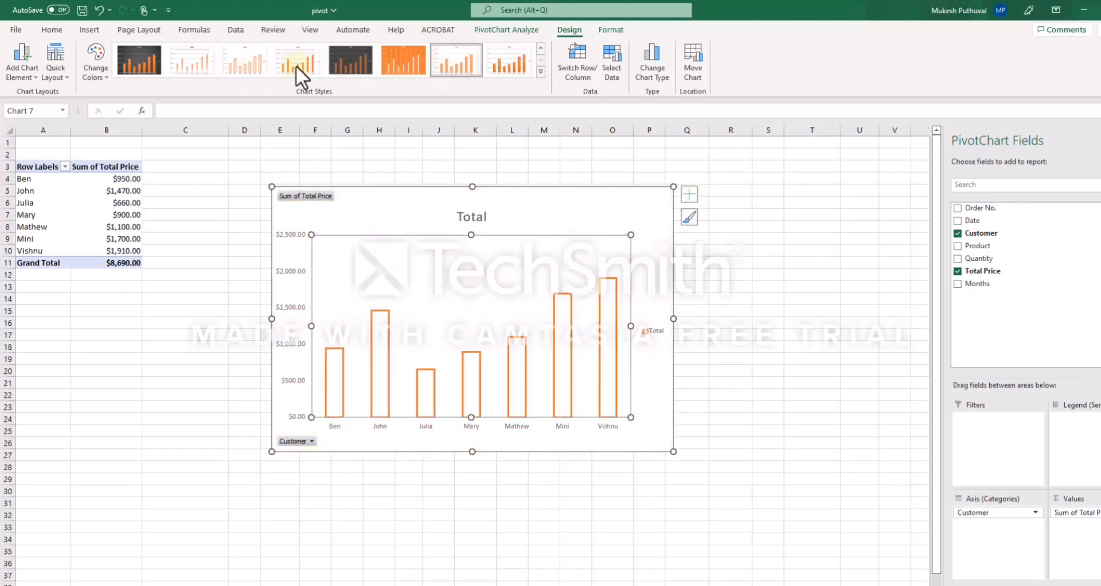
pyautogui.click(96, 66)
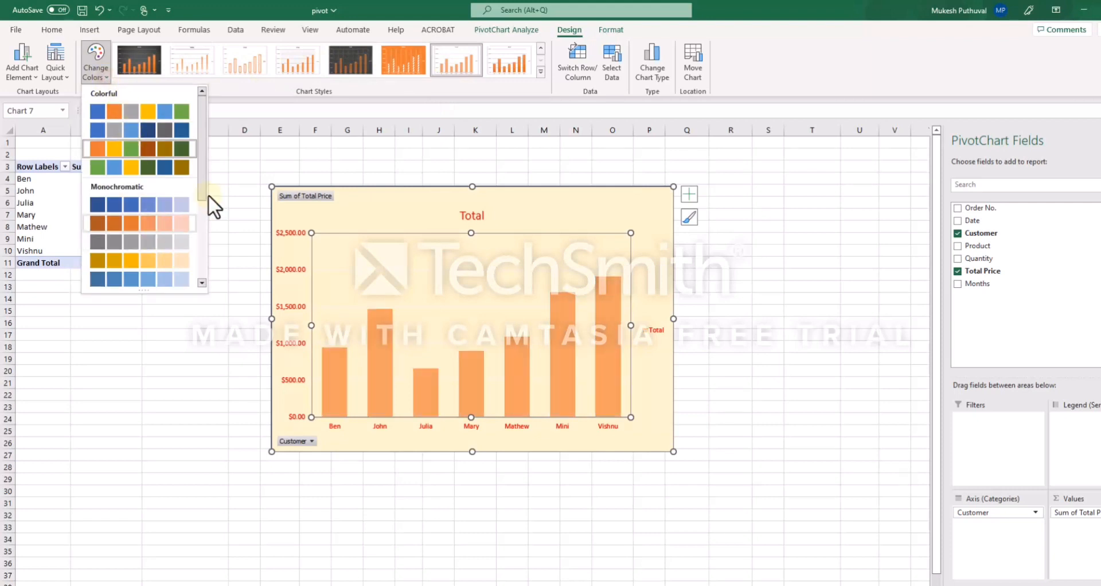
pyautogui.click(300, 143)
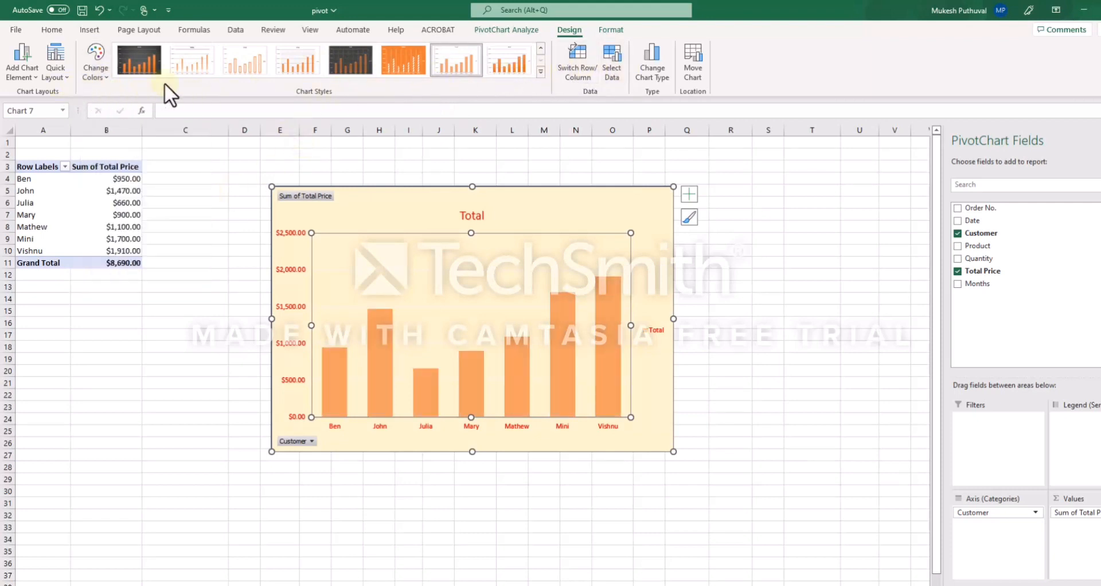
pyautogui.click(652, 73)
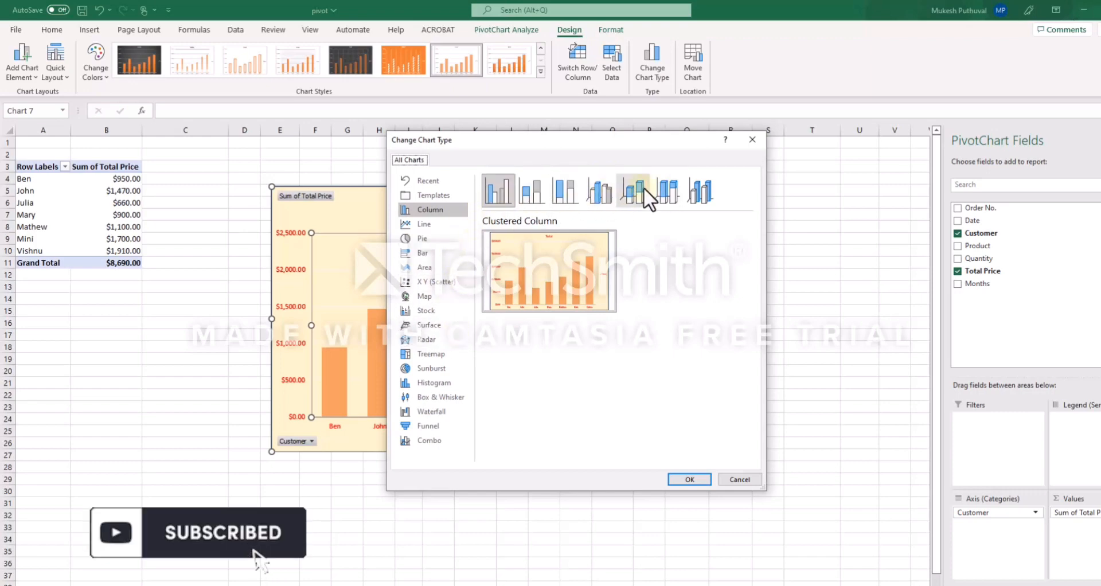
pyautogui.click(600, 195)
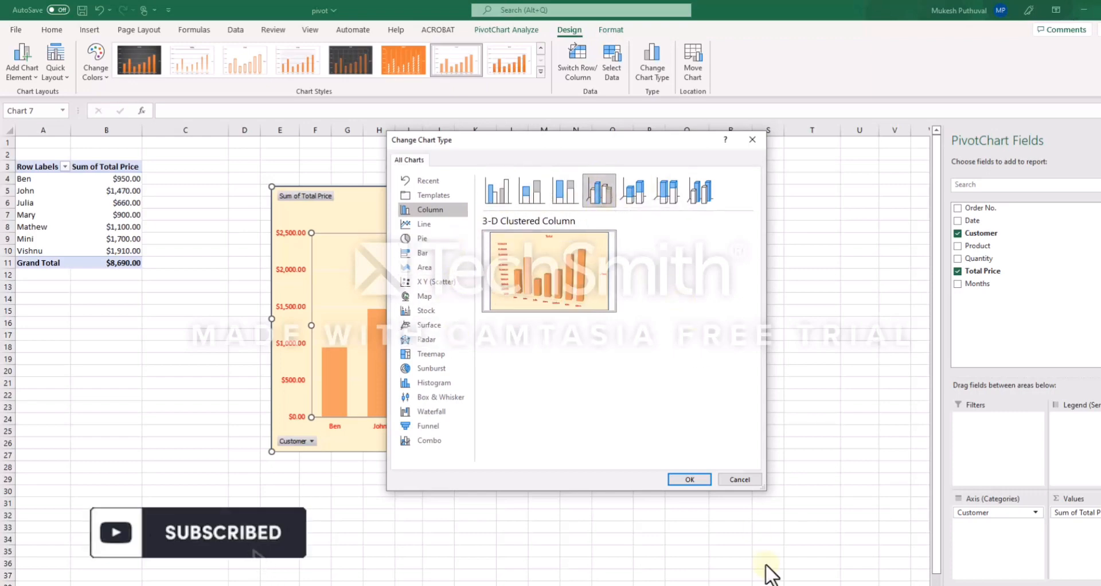
pyautogui.click(690, 480)
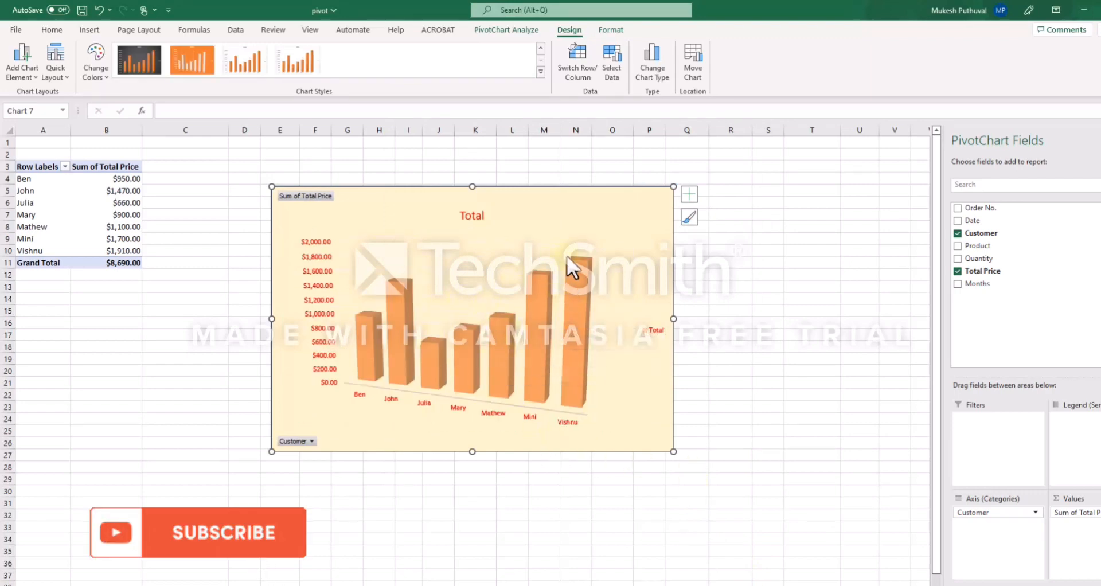
# Move the PivotChart to a new chart sheet named Chart
pyautogui.click(696, 71)
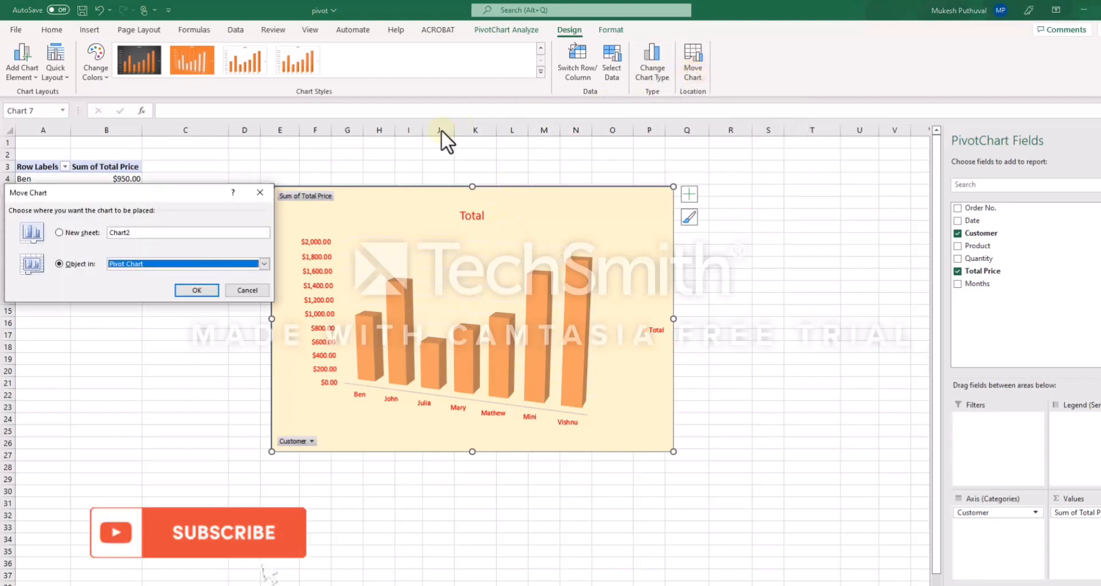
pyautogui.moveTo(172, 192); pyautogui.dragTo(845, 222)
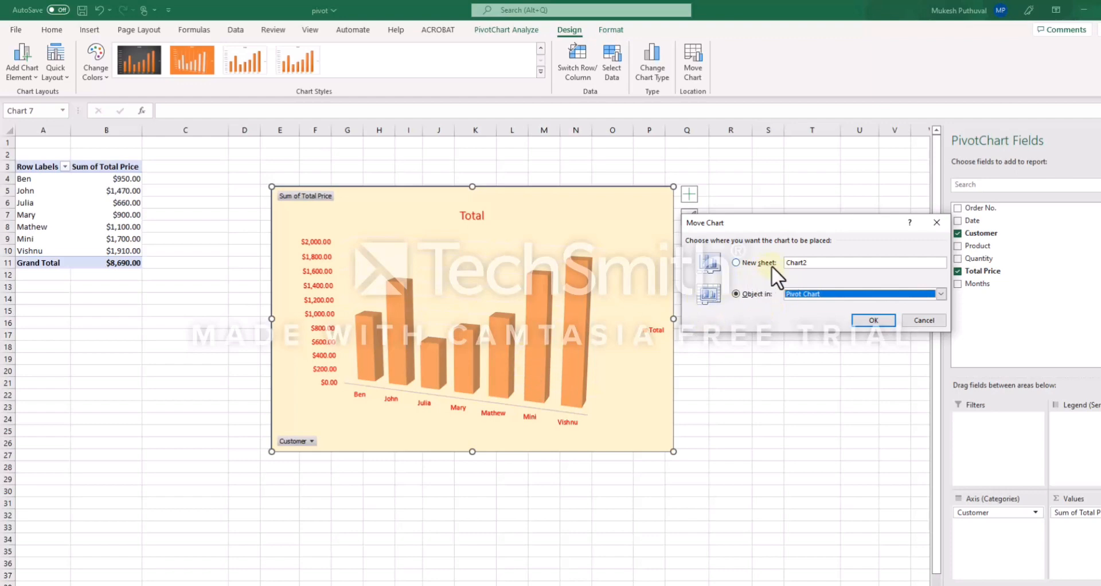
pyautogui.click(819, 263)
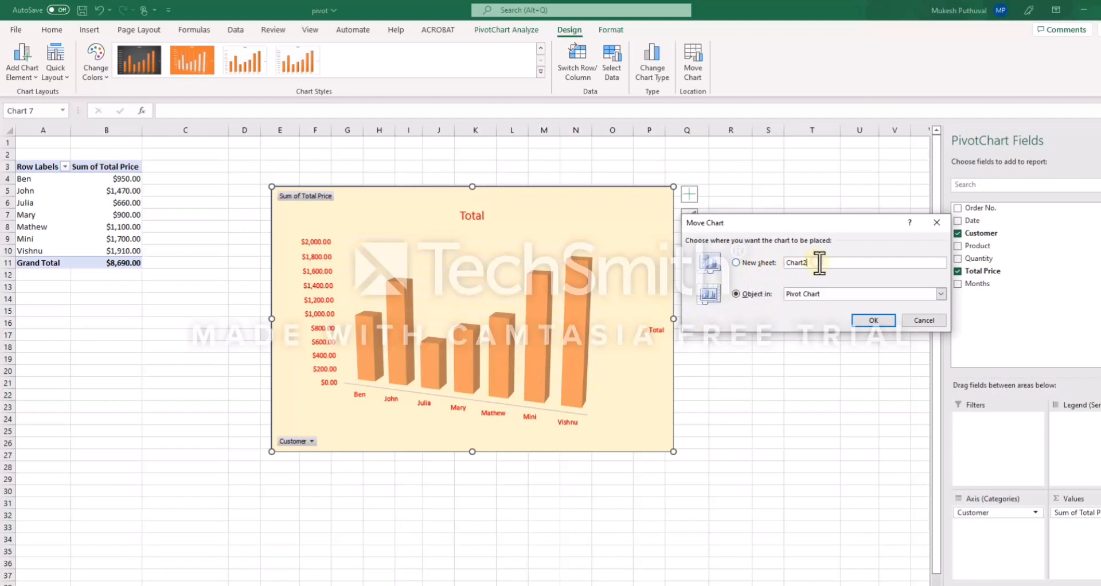
pyautogui.press('BackSpace')
pyautogui.click(862, 320)
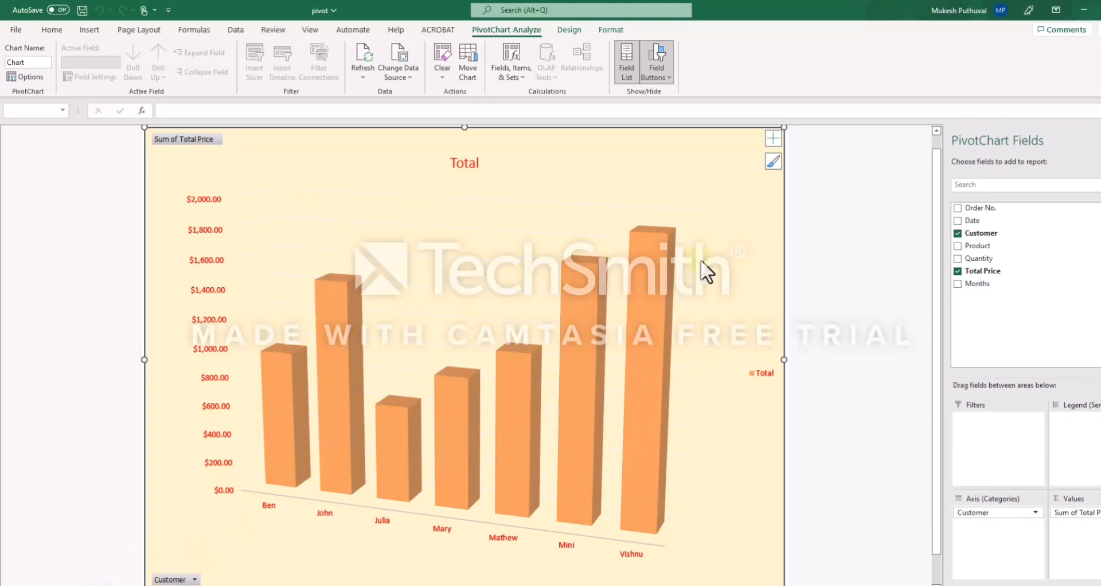
# Move the chart back as an object into the Pivot Chart sheet and enlarge it so its corner sits near cell C4
pyautogui.moveTo(629, 286)
pyautogui.click(568, 32)
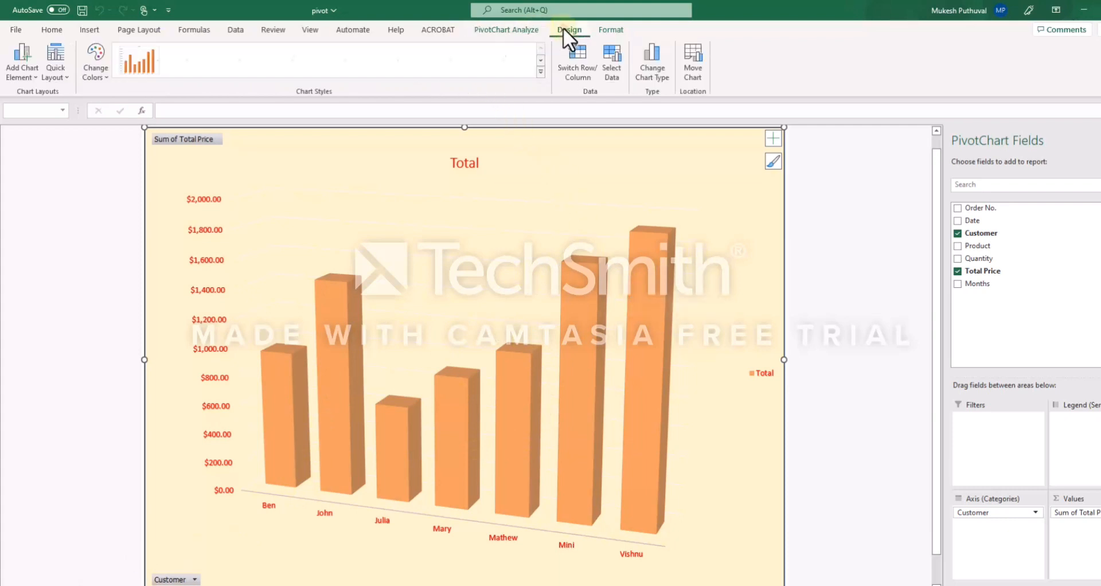
pyautogui.click(612, 29)
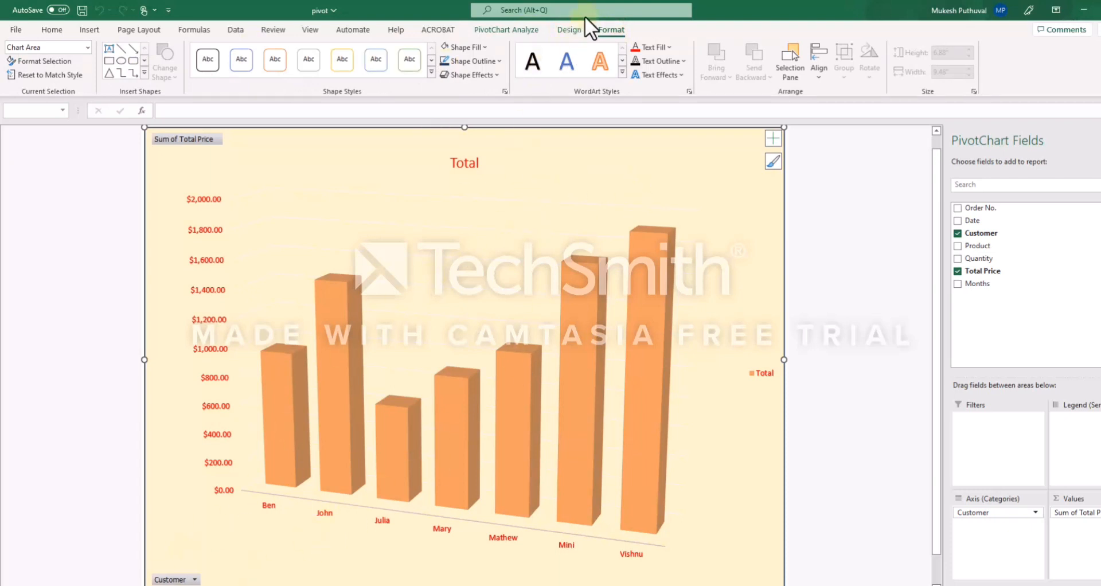
pyautogui.click(556, 30)
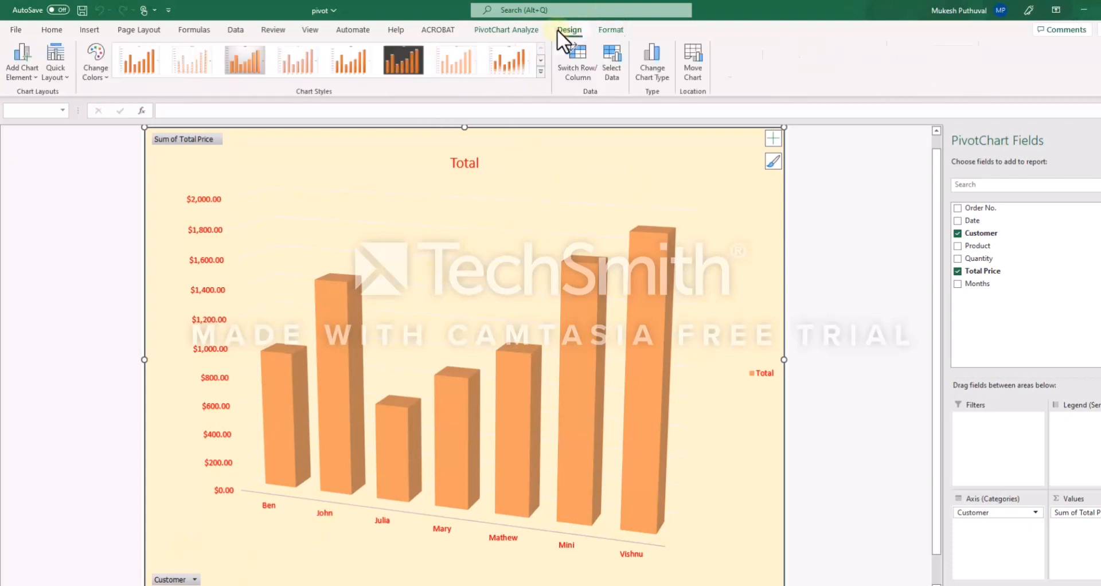
pyautogui.click(700, 73)
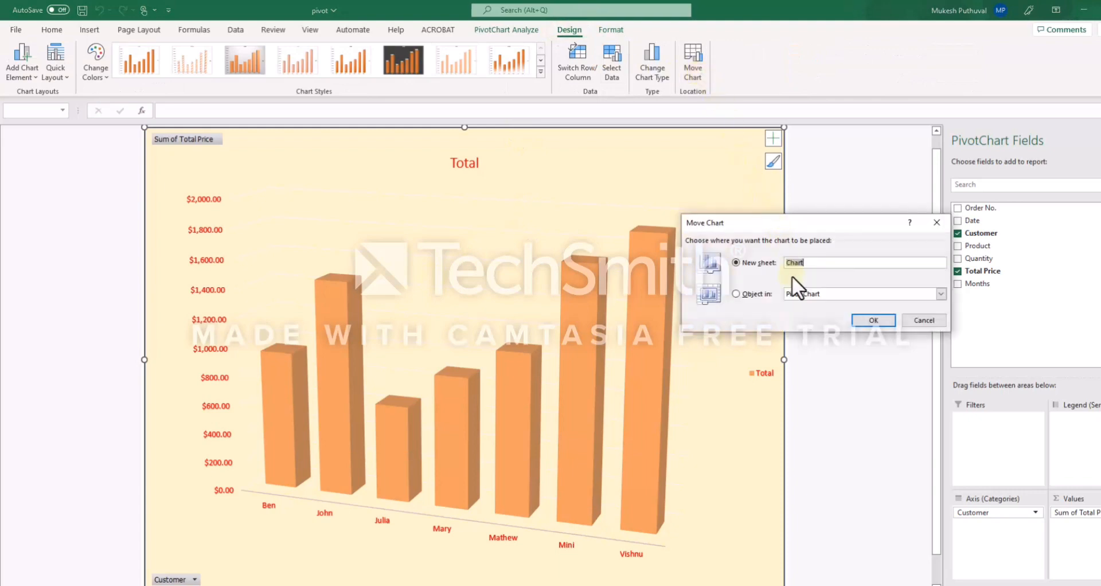
pyautogui.click(735, 293)
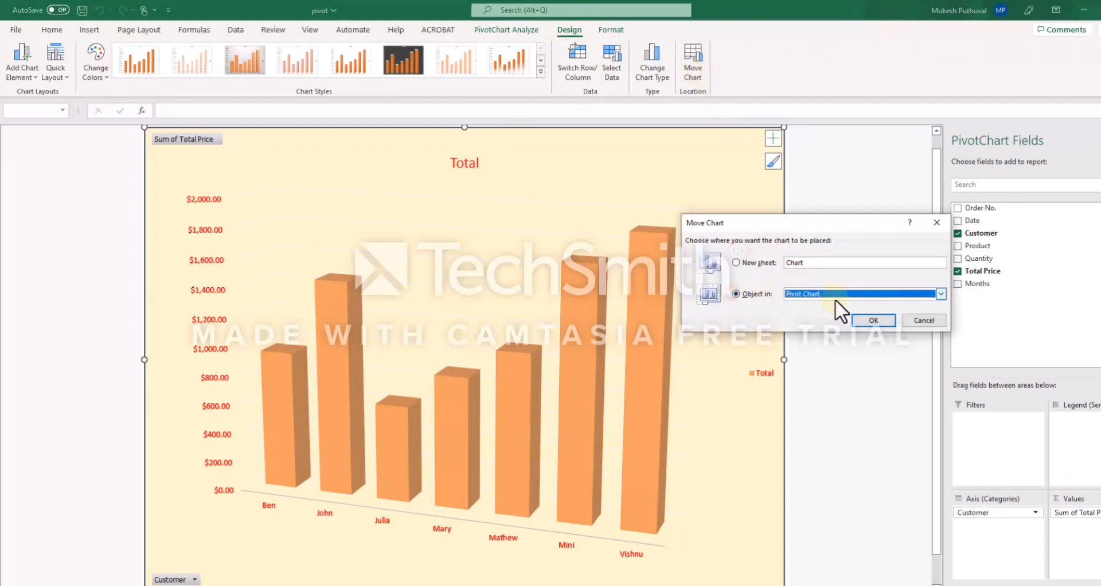
pyautogui.click(872, 320)
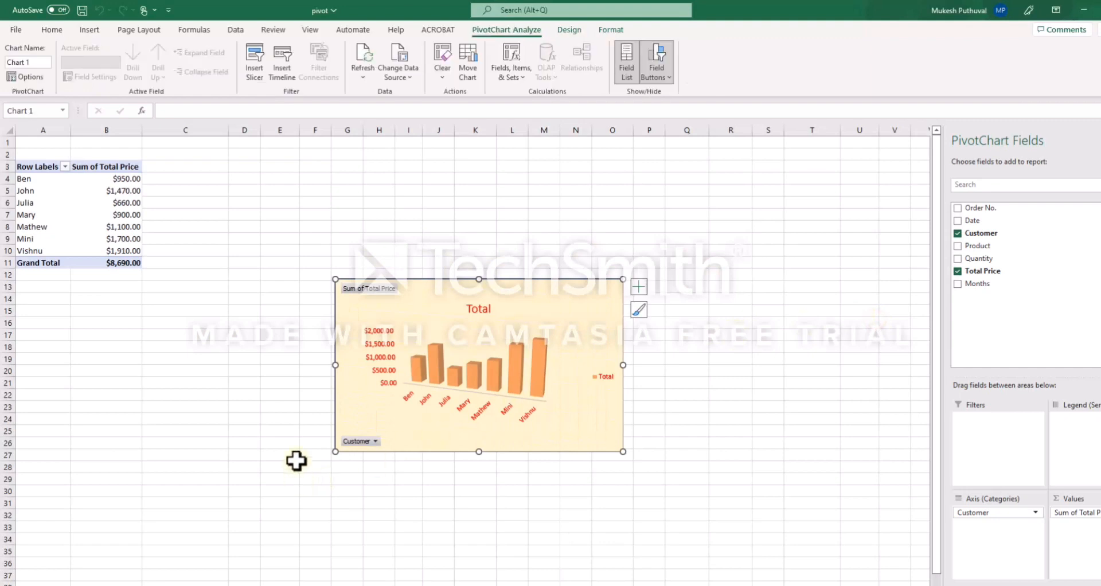
pyautogui.moveTo(335, 280); pyautogui.dragTo(192, 179)
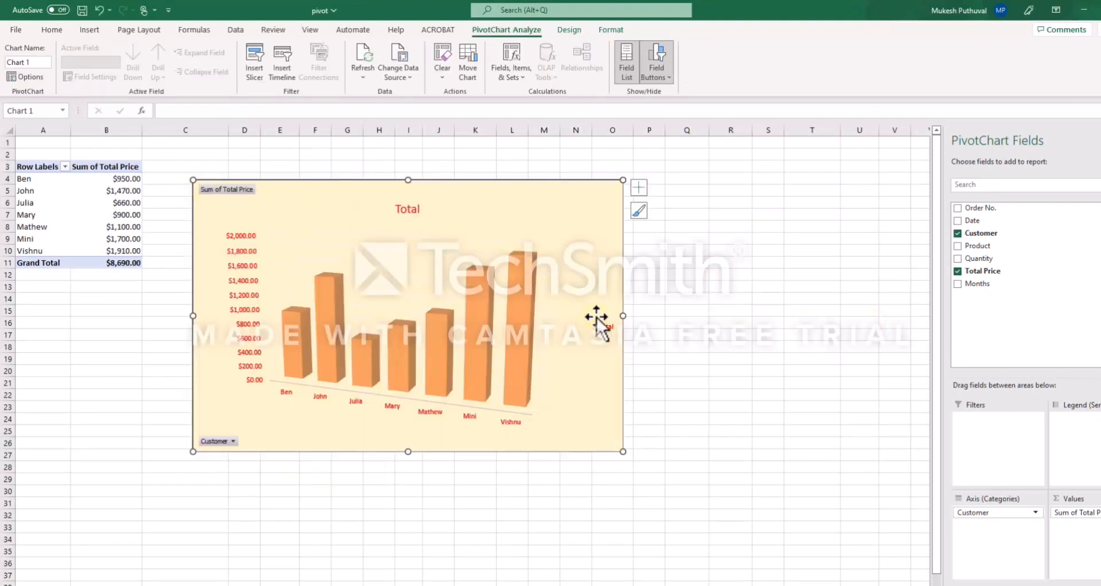
# Insert a slicer for the Customer field and place it beside the chart
pyautogui.moveTo(522, 324)
pyautogui.click(252, 71)
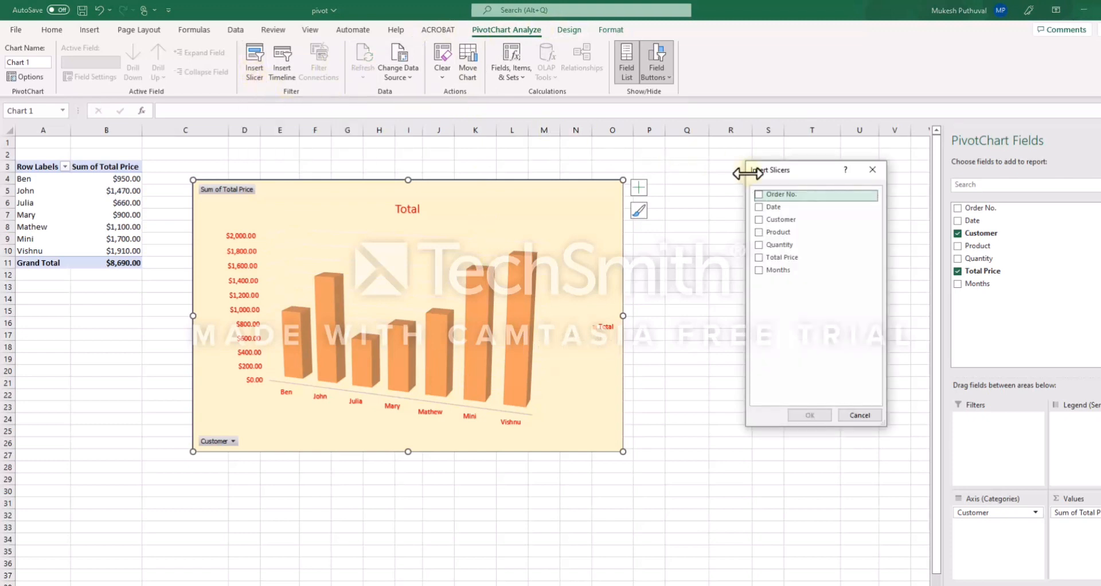
pyautogui.moveTo(799, 167); pyautogui.dragTo(715, 174)
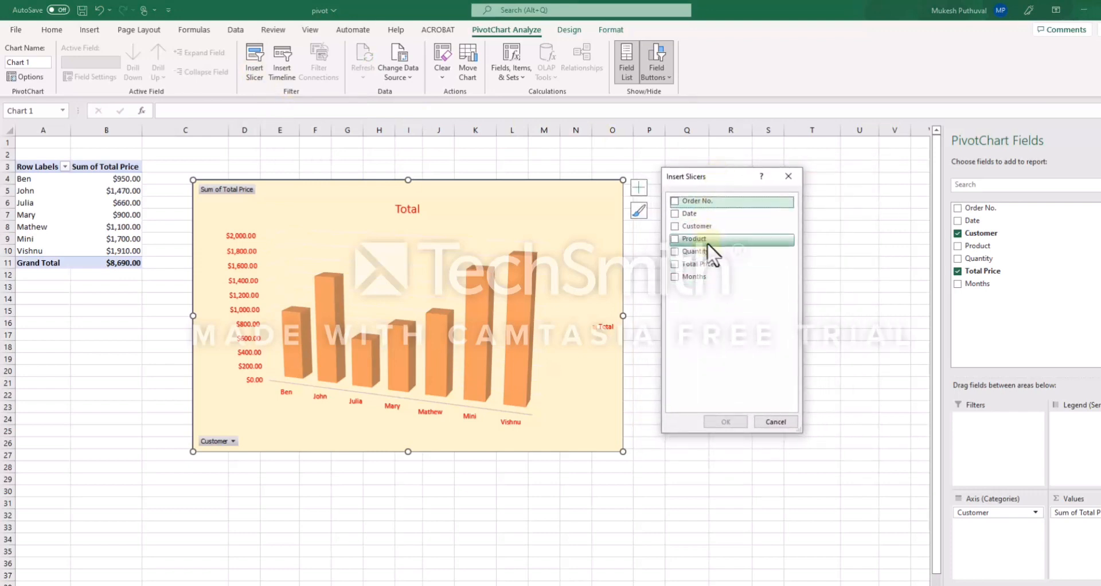
pyautogui.click(675, 226)
pyautogui.click(726, 422)
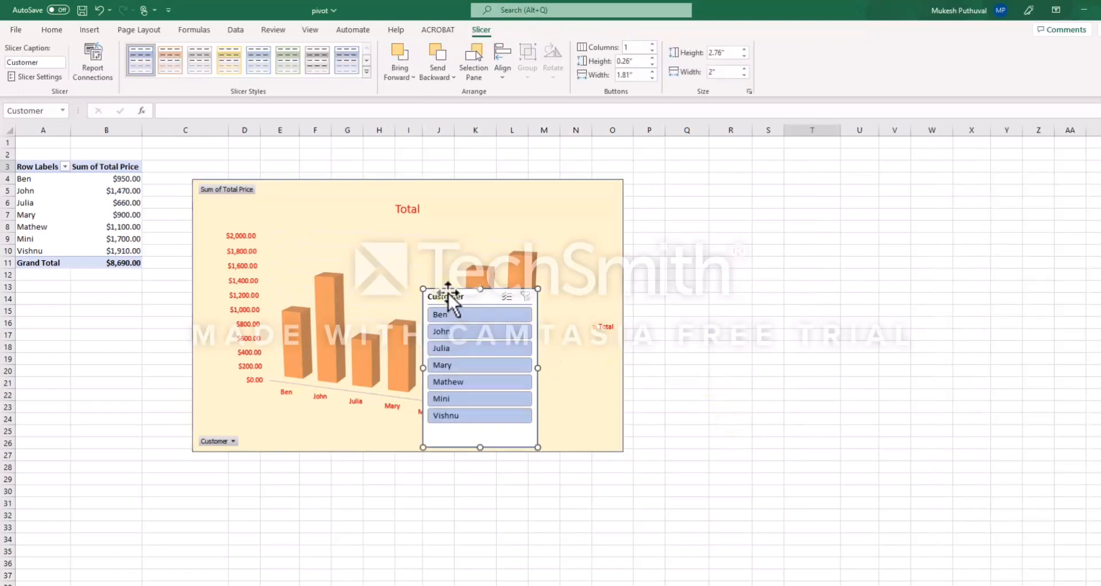
pyautogui.moveTo(448, 295); pyautogui.dragTo(665, 211)
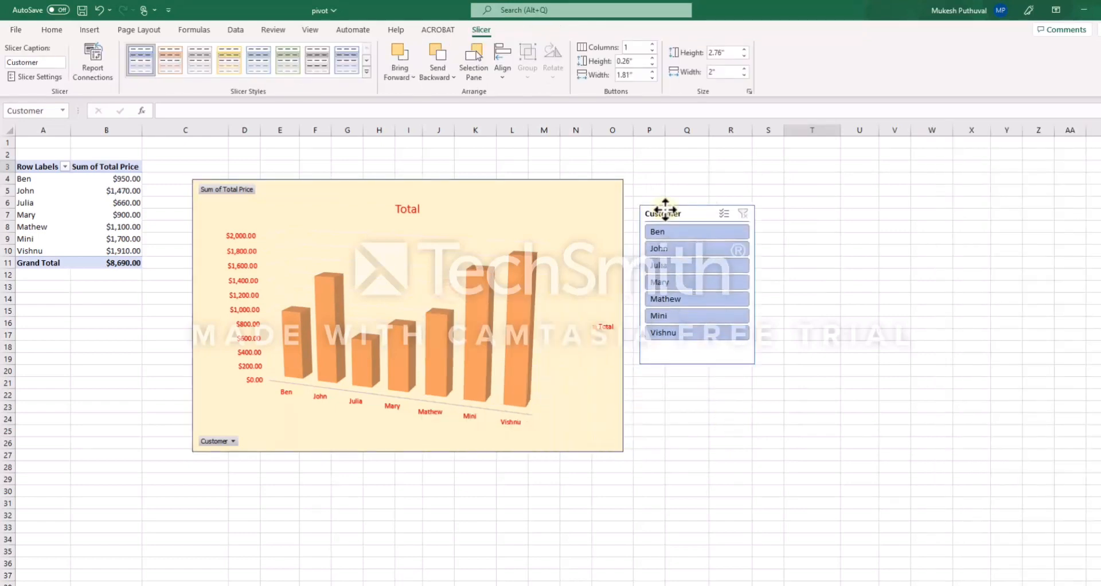
# Filter the chart with the slicer by Mary, Mathew and Mini in turn, then clear the filter
pyautogui.click(667, 283)
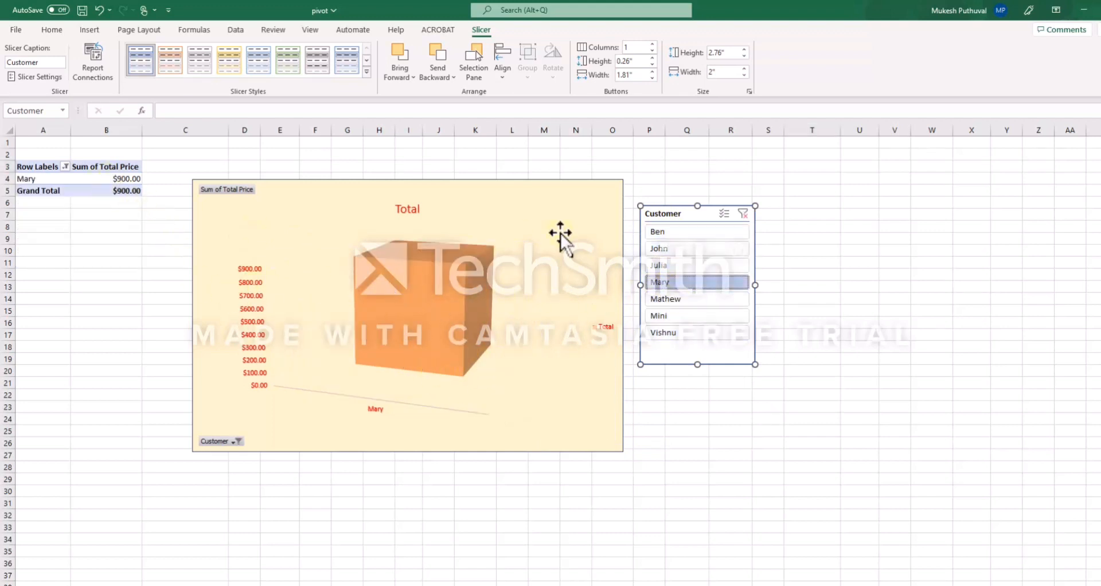
pyautogui.click(700, 298)
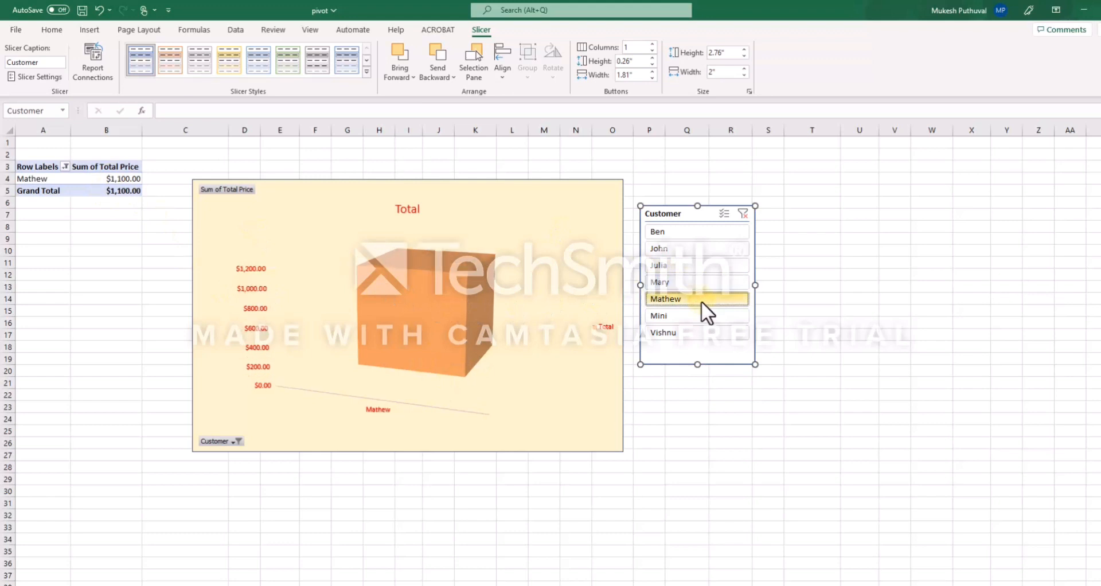
pyautogui.click(706, 317)
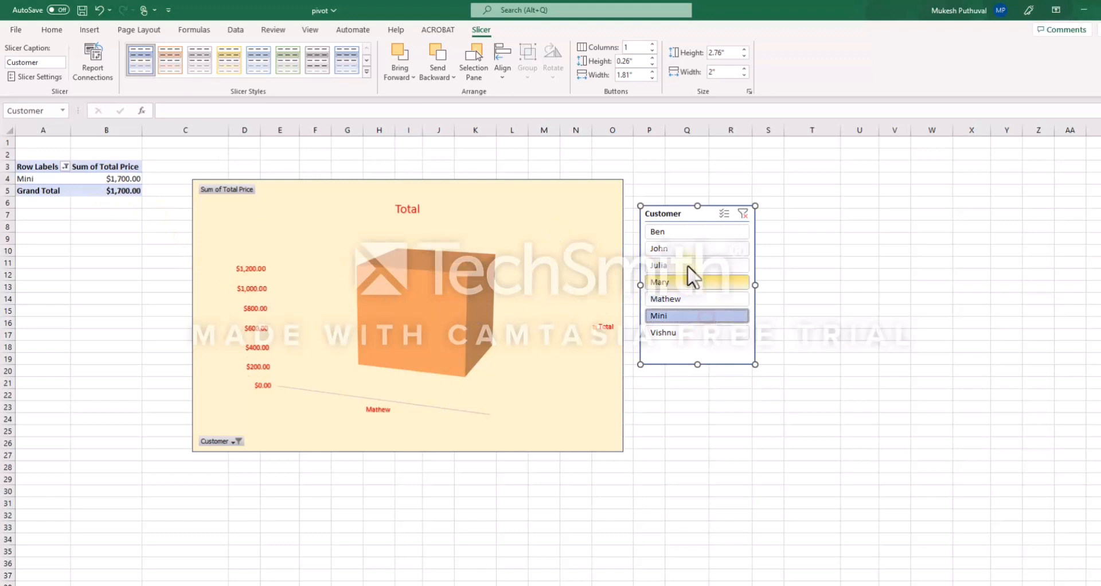
pyautogui.click(744, 215)
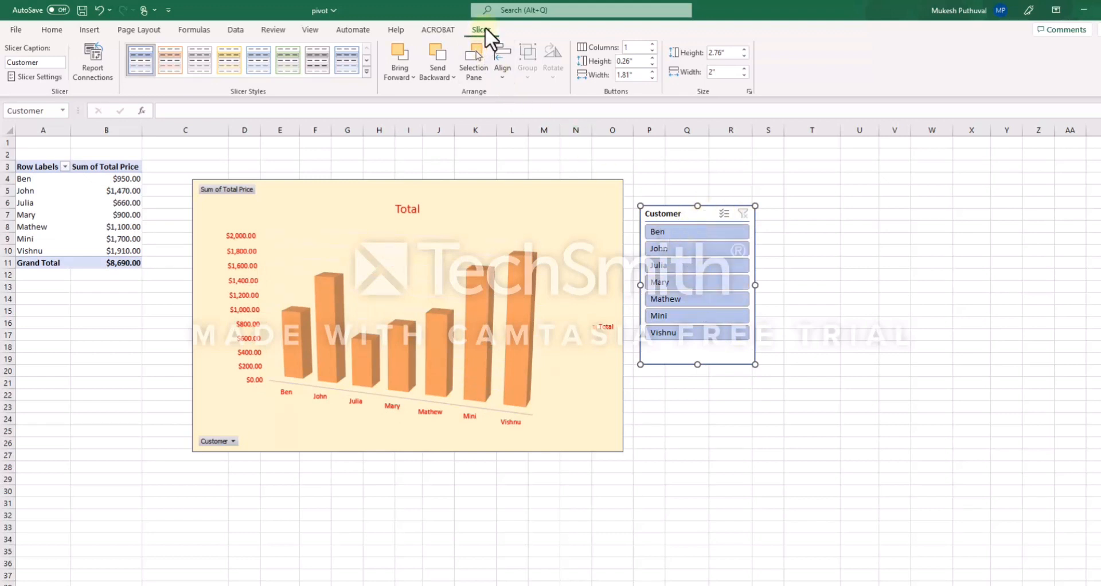
# Apply a green slicer style to the Customer slicer
pyautogui.click(188, 55)
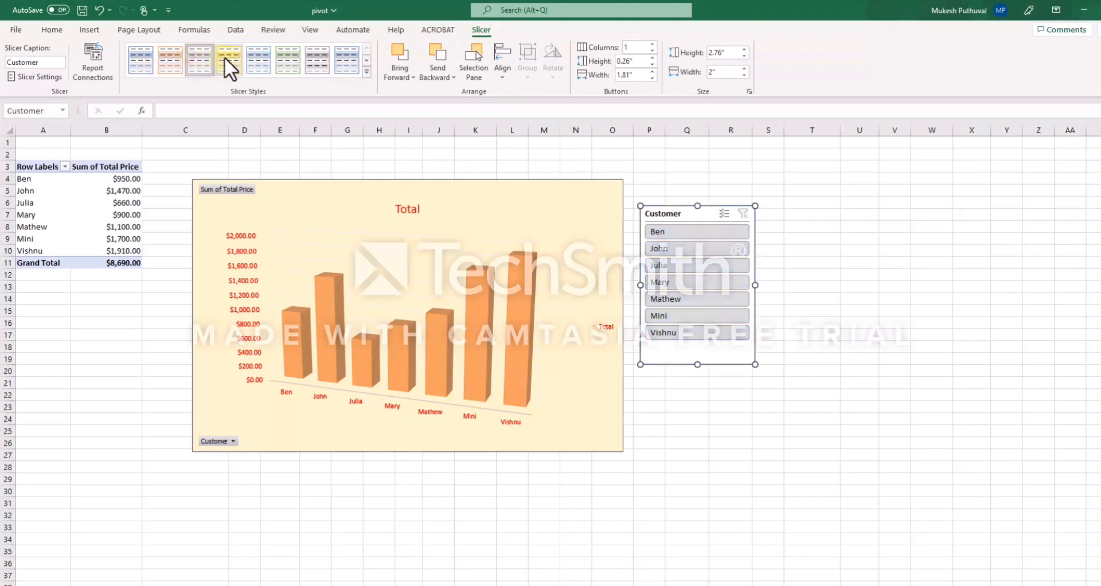
pyautogui.click(229, 57)
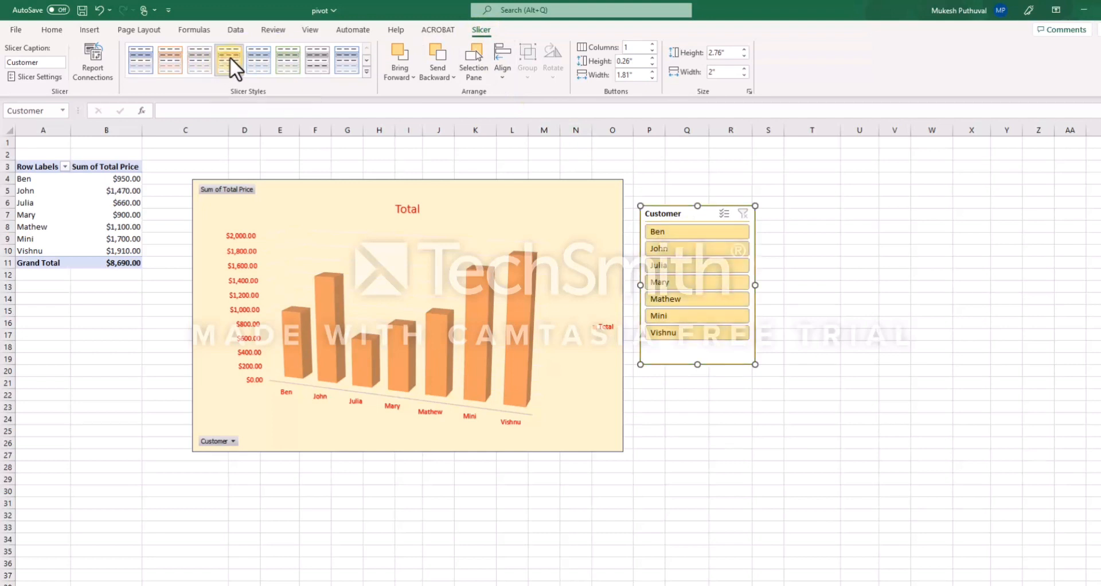
pyautogui.click(275, 60)
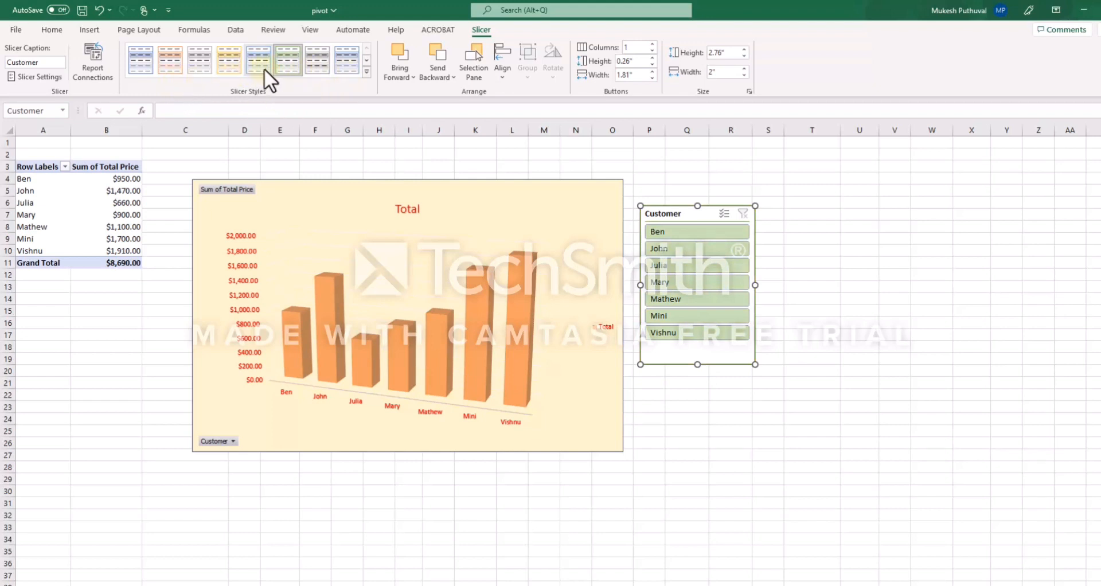
pyautogui.click(528, 209)
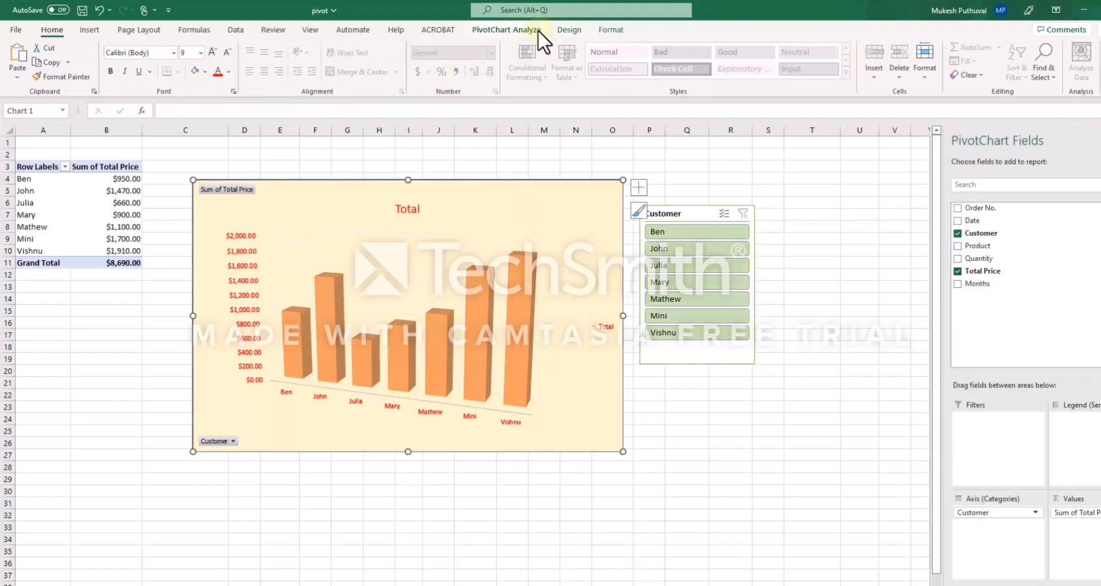
pyautogui.click(570, 30)
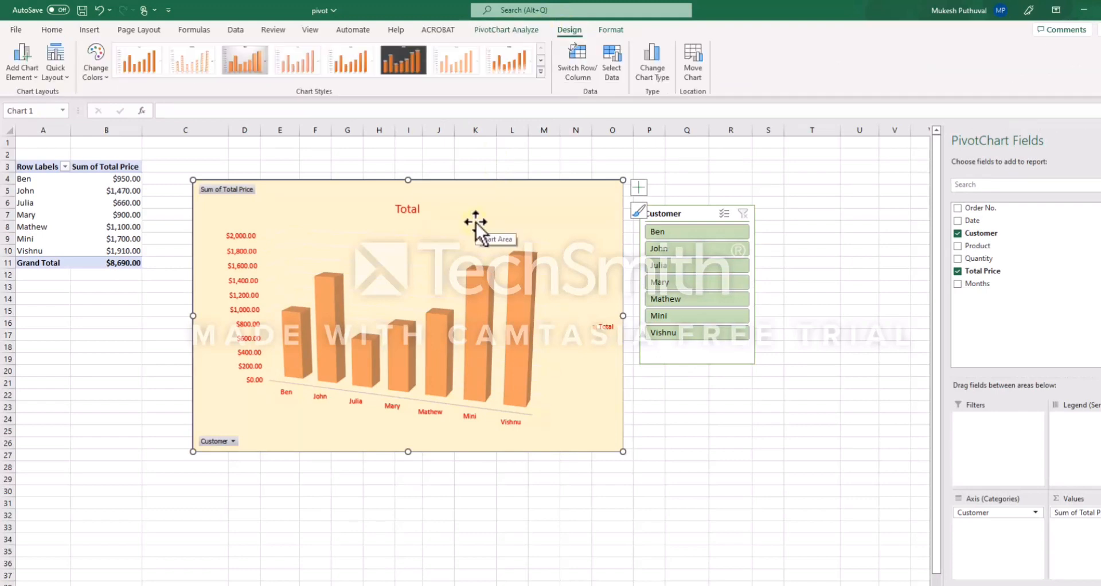
pyautogui.press('Escape')
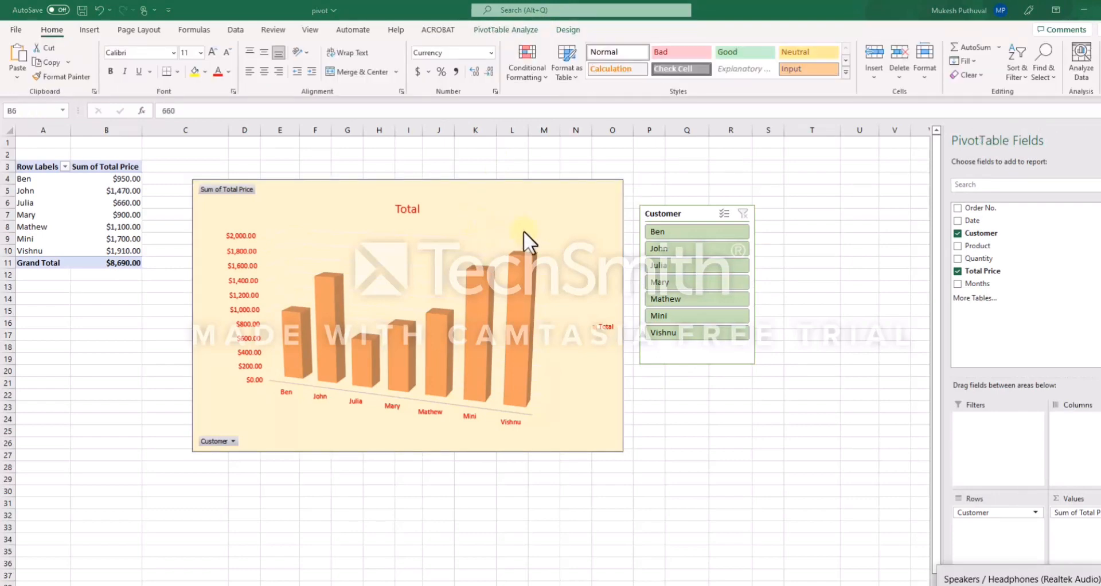